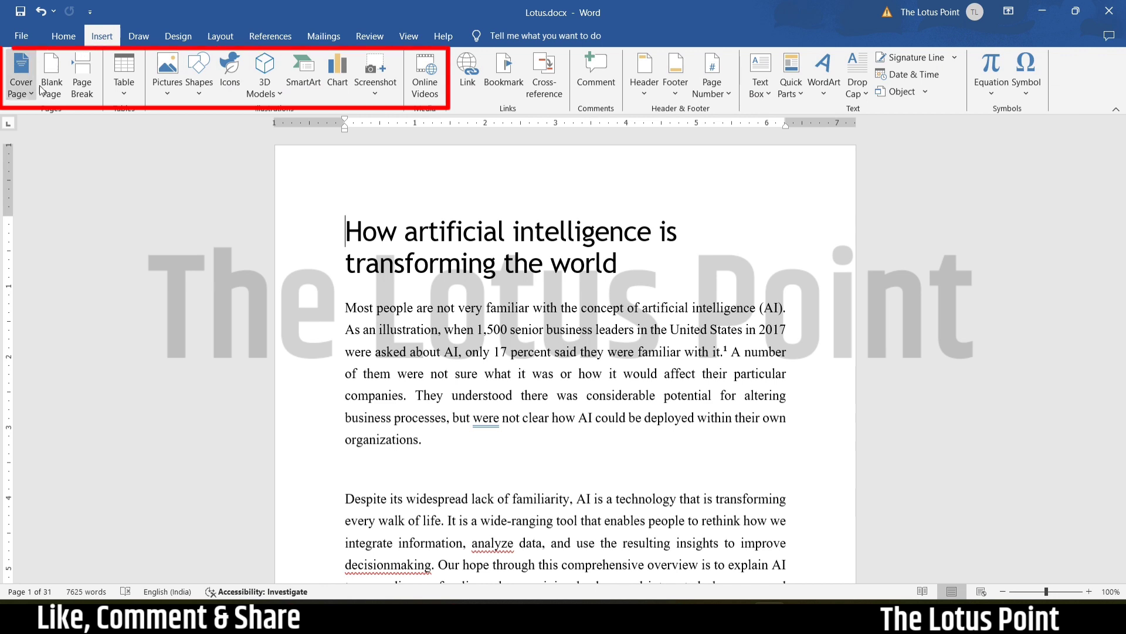
Step: Select 'artificial intelligence' in the opening paragraph and bring up the Insert Hyperlink dialog
{"action": "left_click", "coordinate": [434, 86]}
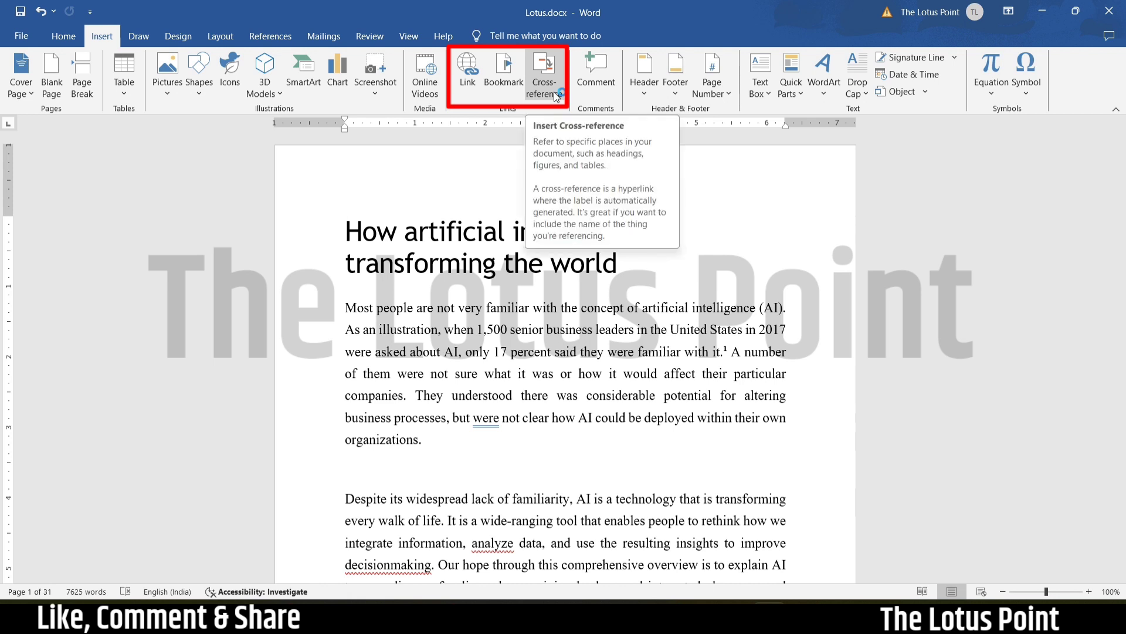
{"action": "left_click", "coordinate": [472, 89]}
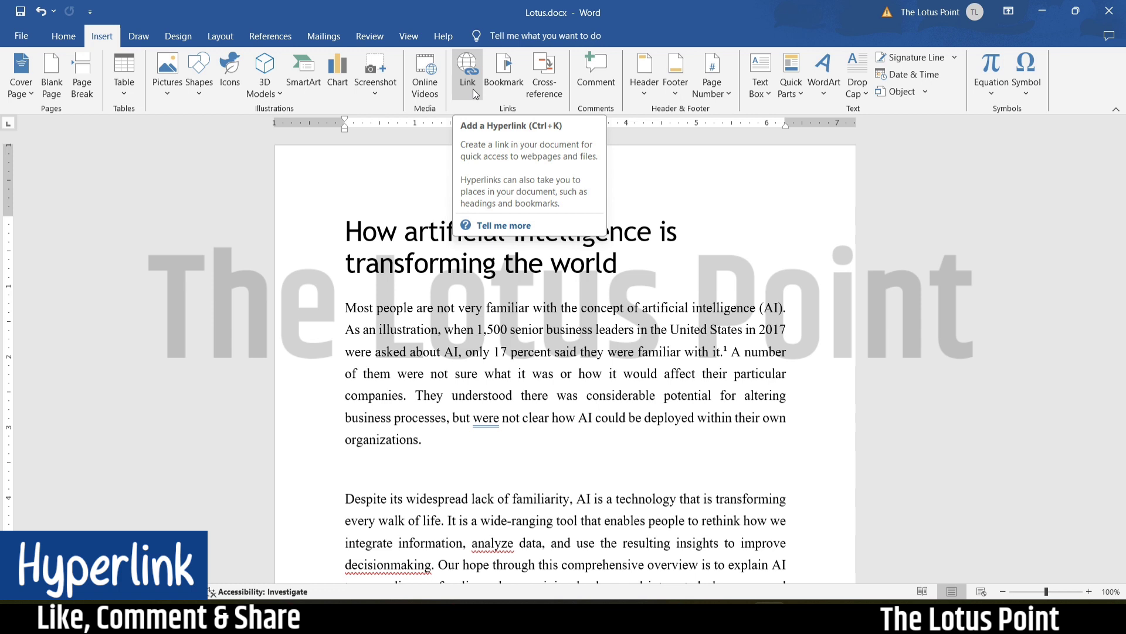
{"action": "left_click", "coordinate": [474, 91]}
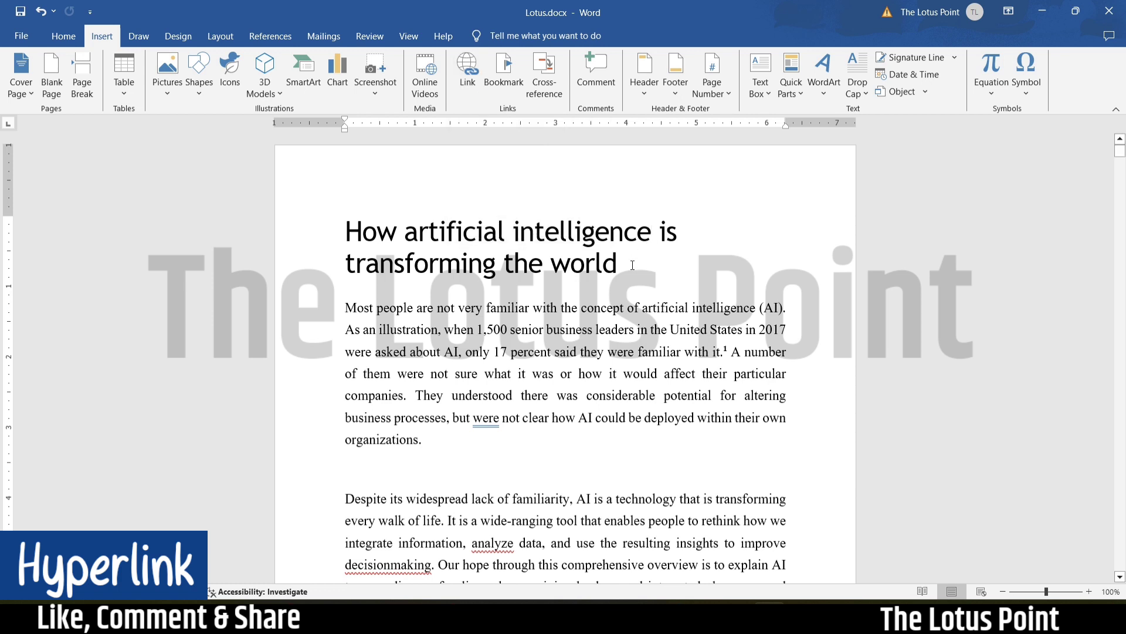
{"action": "left_click_drag", "start_coordinate": [621, 264], "coordinate": [345, 230]}
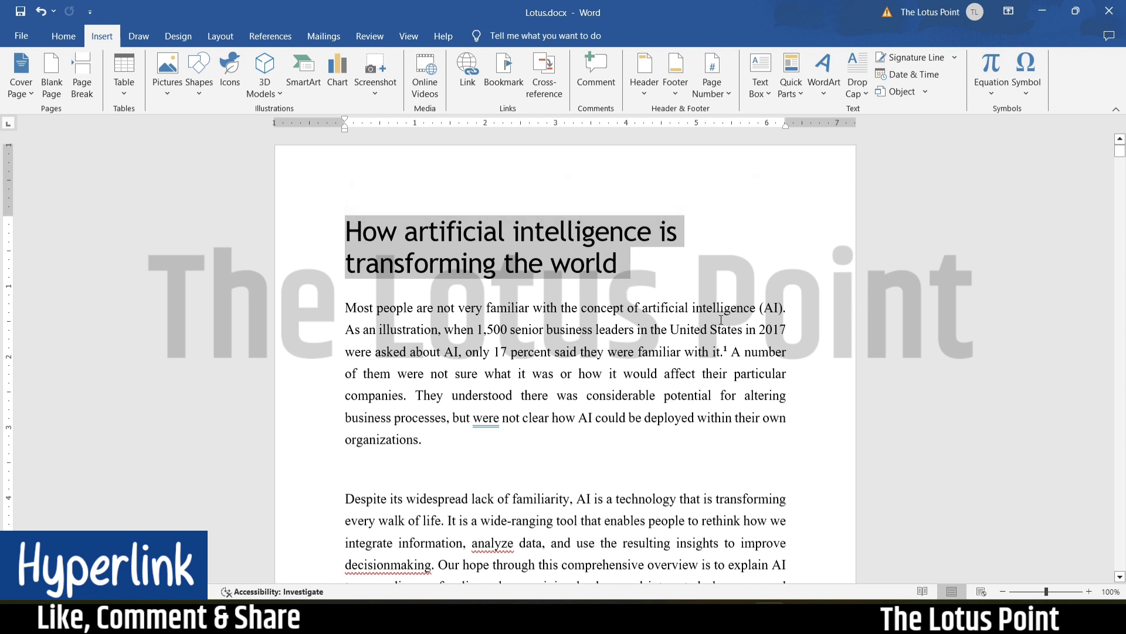
{"action": "left_click_drag", "start_coordinate": [758, 308], "coordinate": [662, 311]}
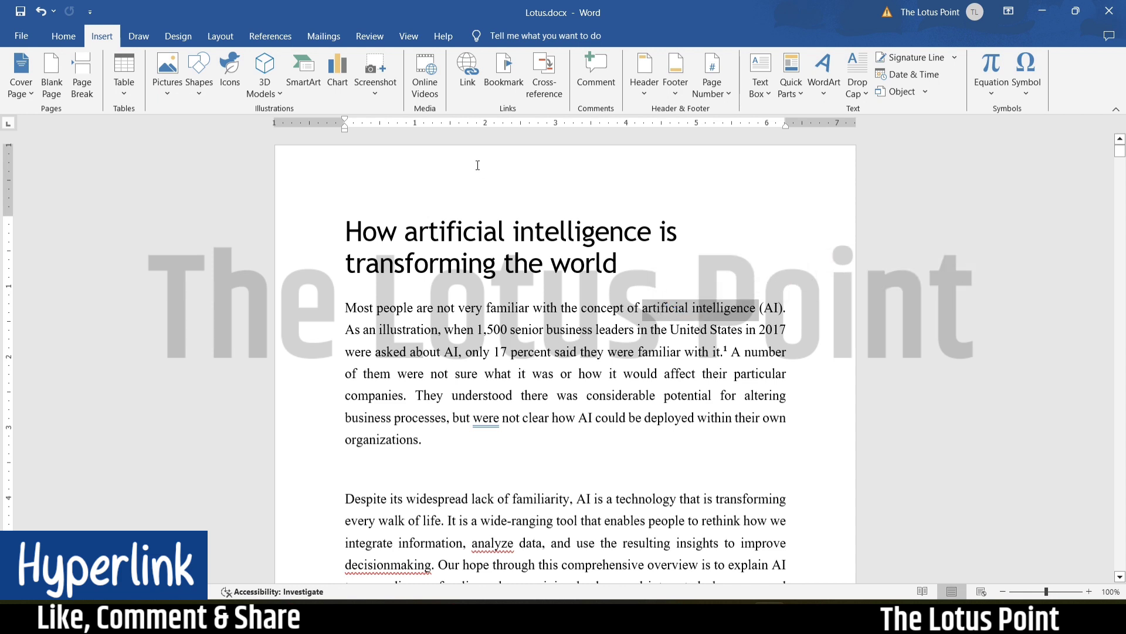
{"action": "left_click", "coordinate": [469, 75]}
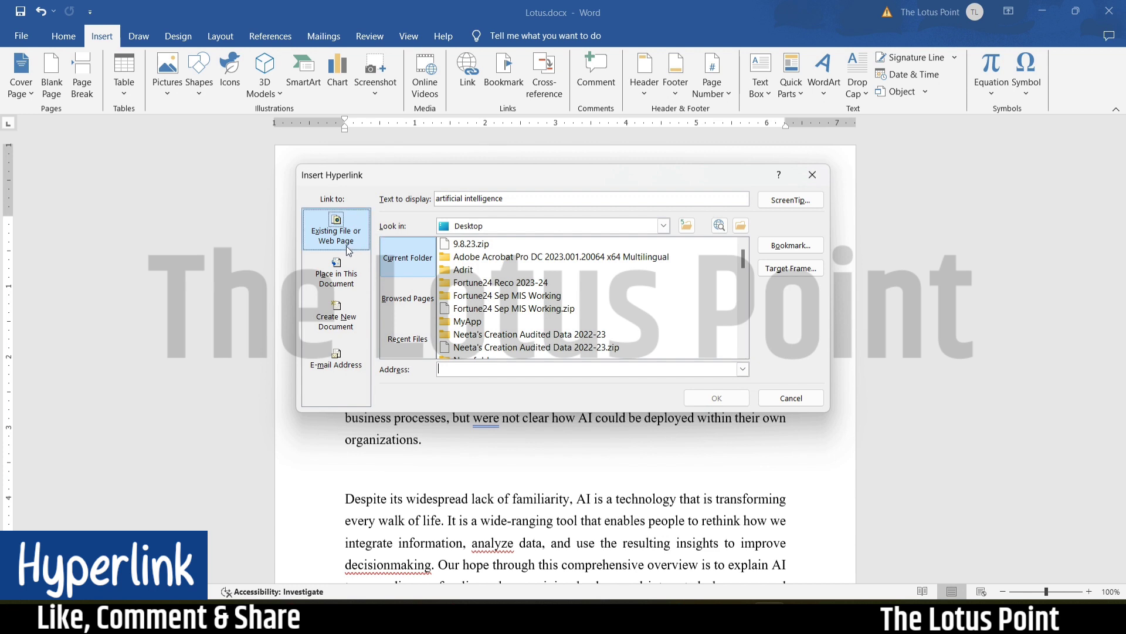
Step: Cycle through browsed pages, recent files, this document and new document, ending on E-mail Address
{"action": "left_click", "coordinate": [332, 240]}
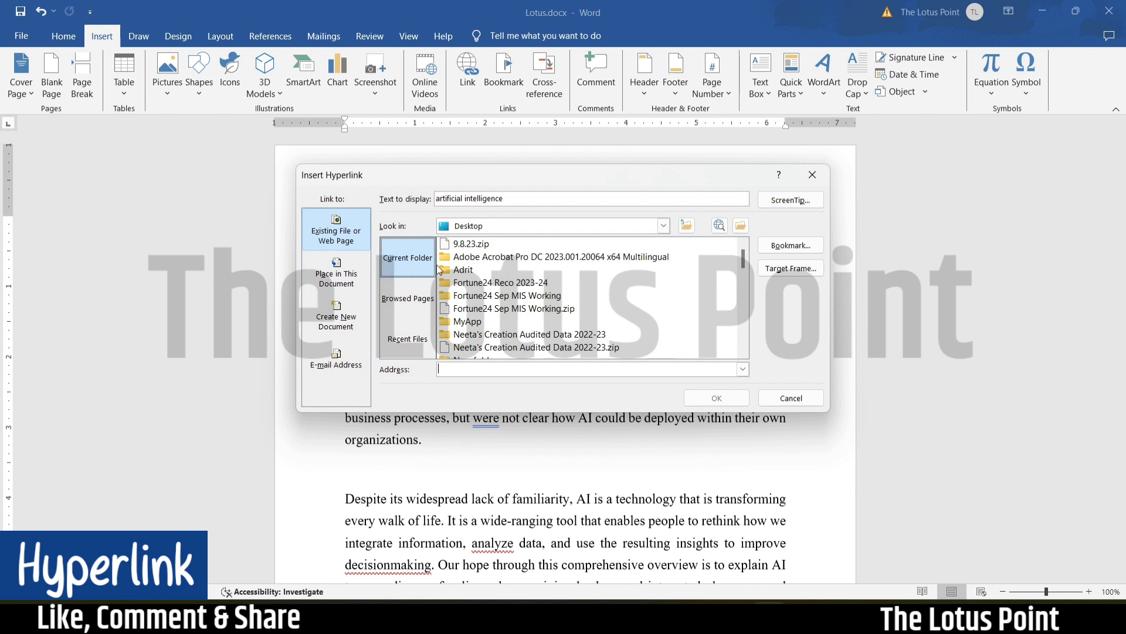
{"action": "left_click", "coordinate": [422, 300]}
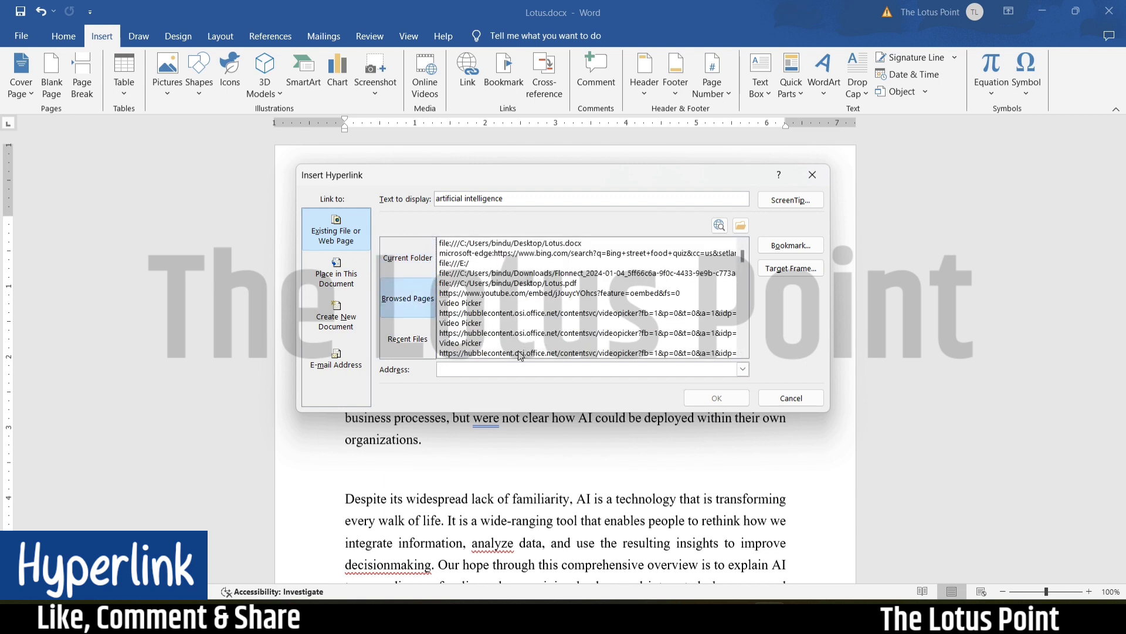
{"action": "left_click", "coordinate": [402, 337]}
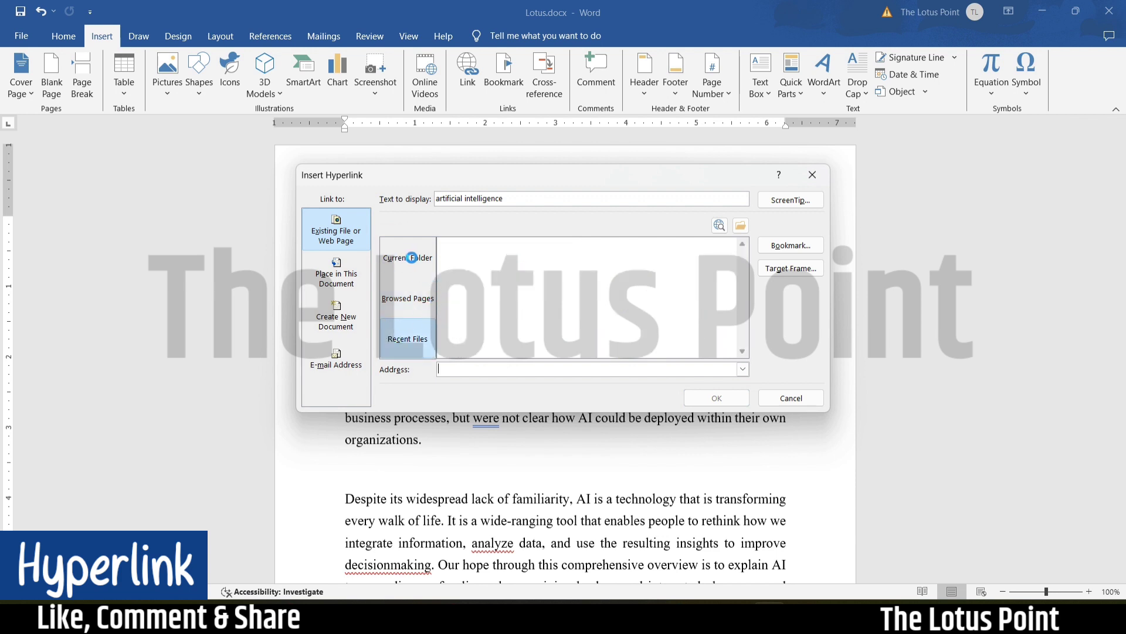
{"action": "left_click", "coordinate": [414, 260]}
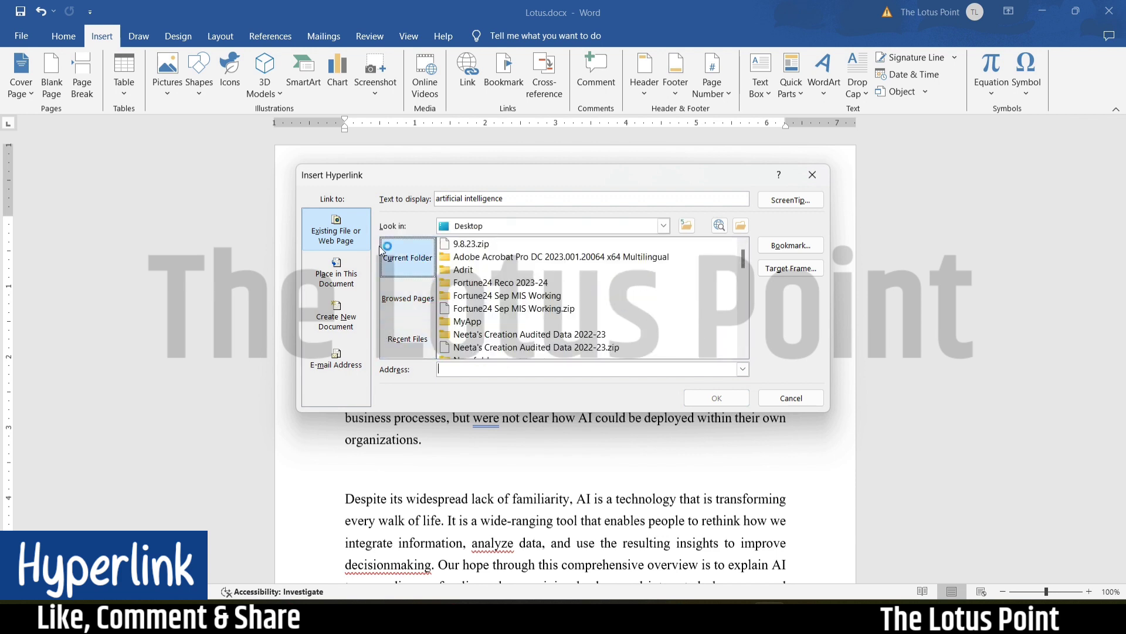
{"action": "left_click", "coordinate": [359, 283]}
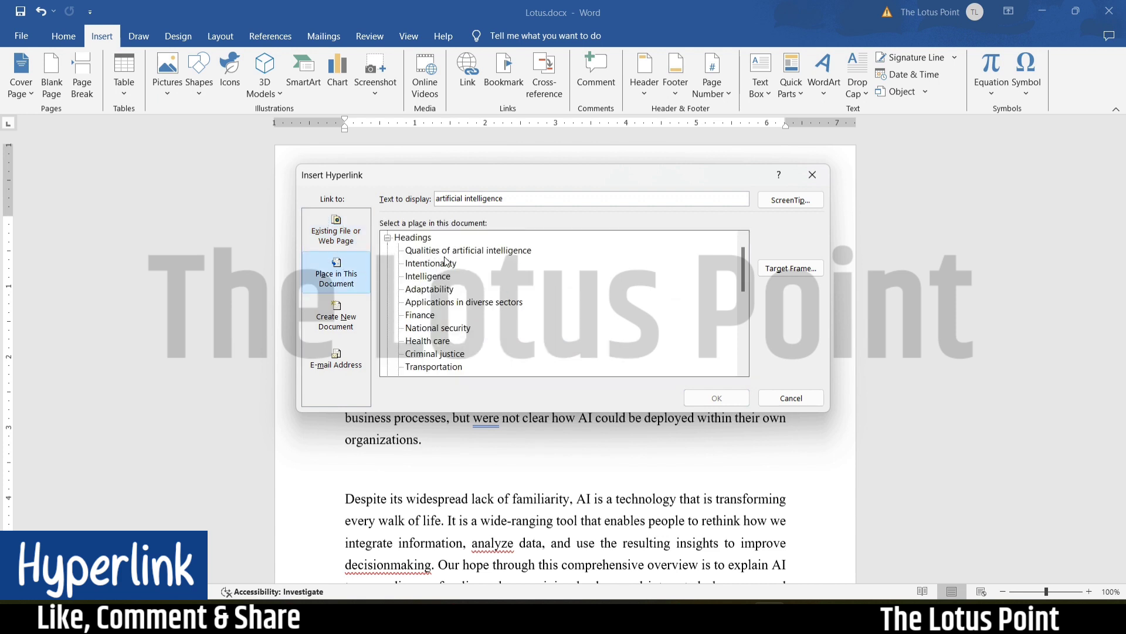
{"action": "mouse_move", "coordinate": [744, 269]}
{"action": "mouse_move", "coordinate": [744, 279]}
{"action": "left_mouse_down"}
{"action": "mouse_move", "coordinate": [748, 362]}
{"action": "mouse_move", "coordinate": [741, 267]}
{"action": "left_mouse_up"}
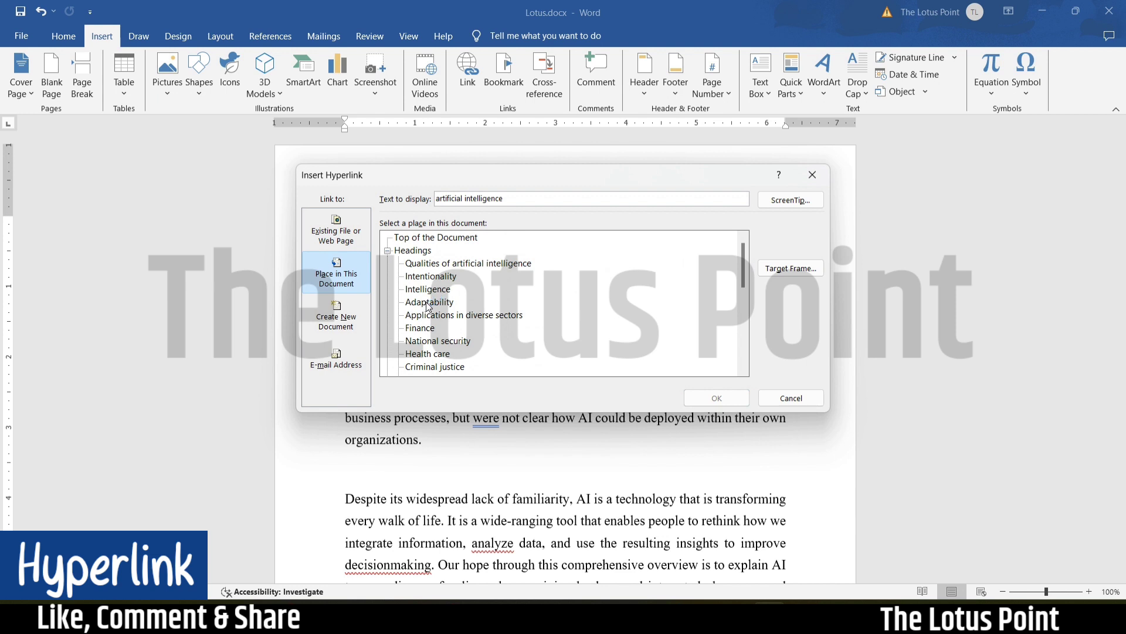
{"action": "left_click", "coordinate": [333, 324]}
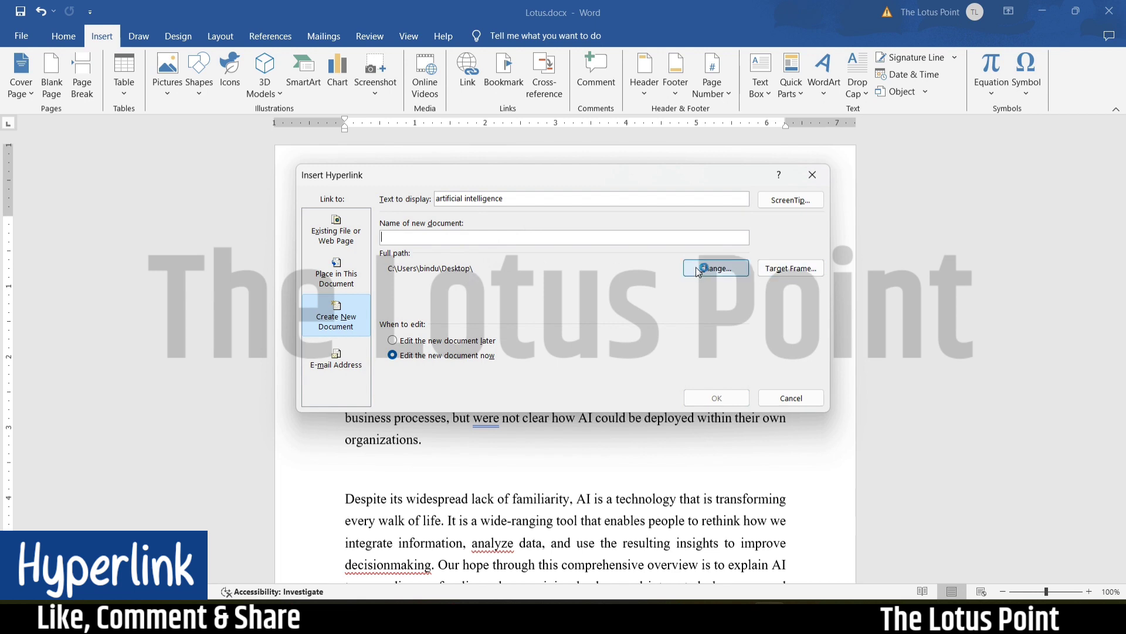
{"action": "left_click", "coordinate": [743, 273]}
{"action": "left_click", "coordinate": [842, 200]}
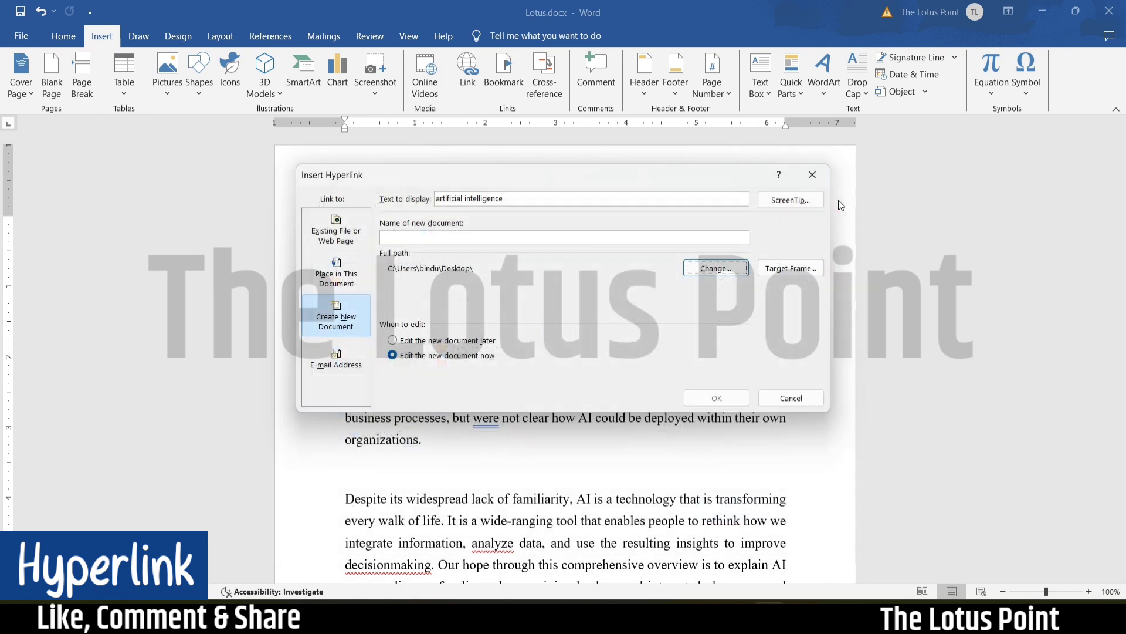
{"action": "left_click", "coordinate": [341, 362]}
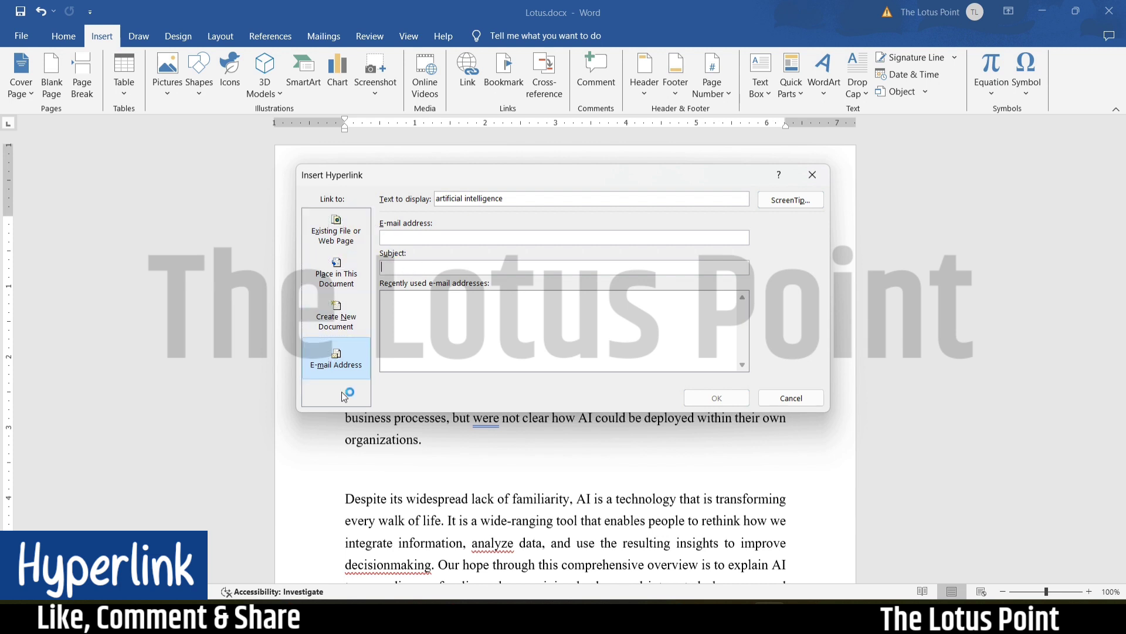
Step: Link 'artificial intelligence' to Lotus.pptx from the Desktop file list
{"action": "left_click", "coordinate": [358, 246]}
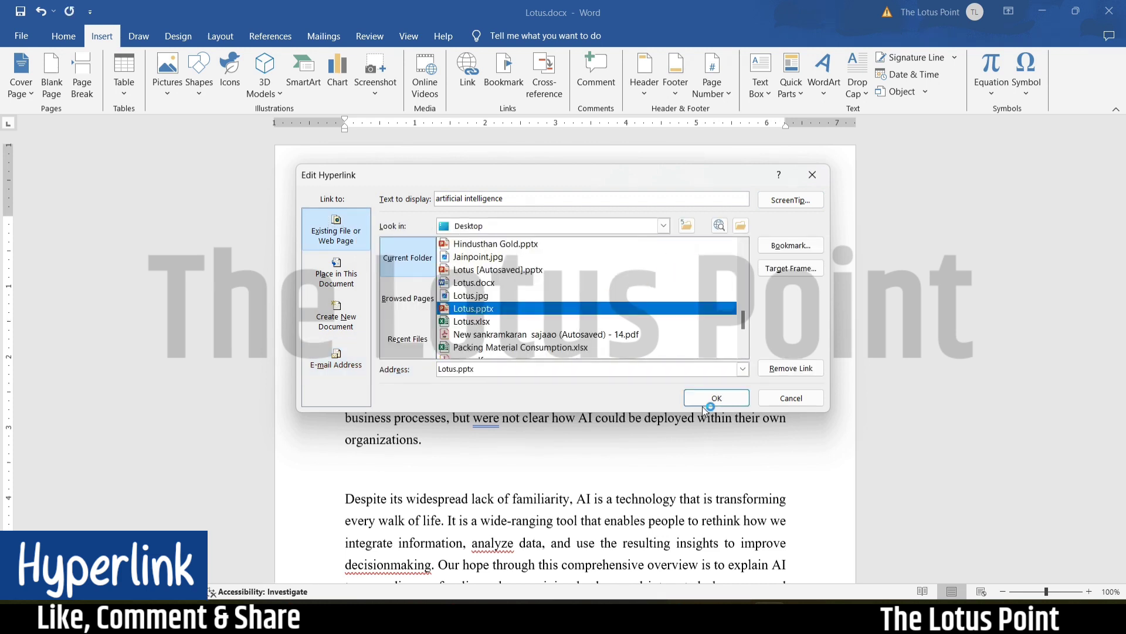
{"action": "left_click", "coordinate": [707, 405]}
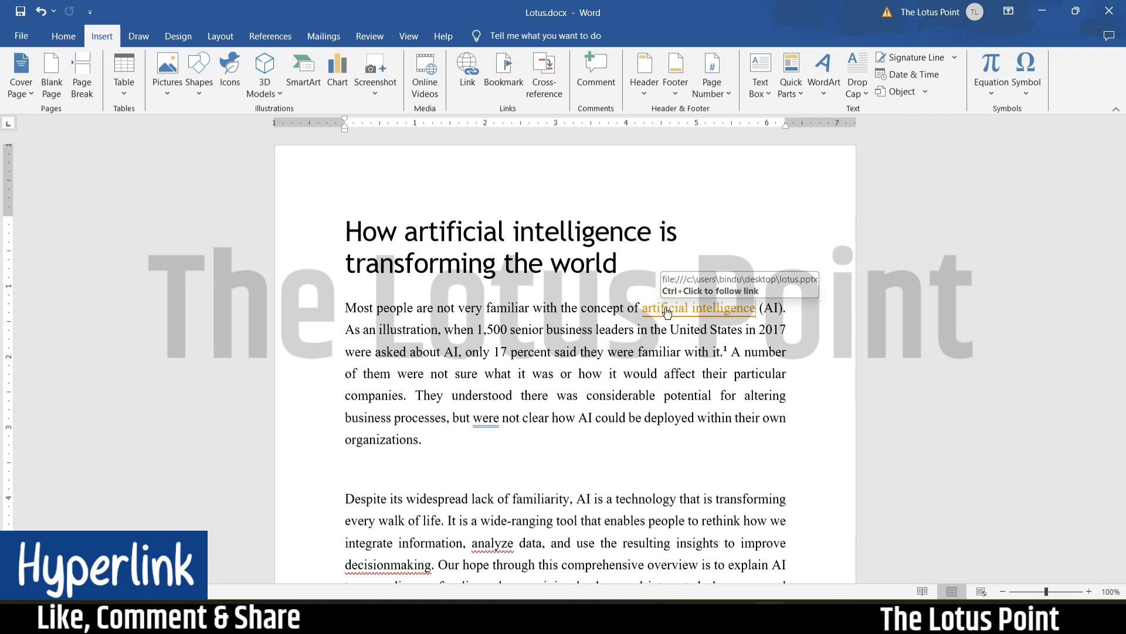
Step: Follow the link to open Lotus.pptx in PowerPoint, then minimize it to return to Word
{"action": "left_click", "coordinate": [667, 313], "text": "ctrl"}
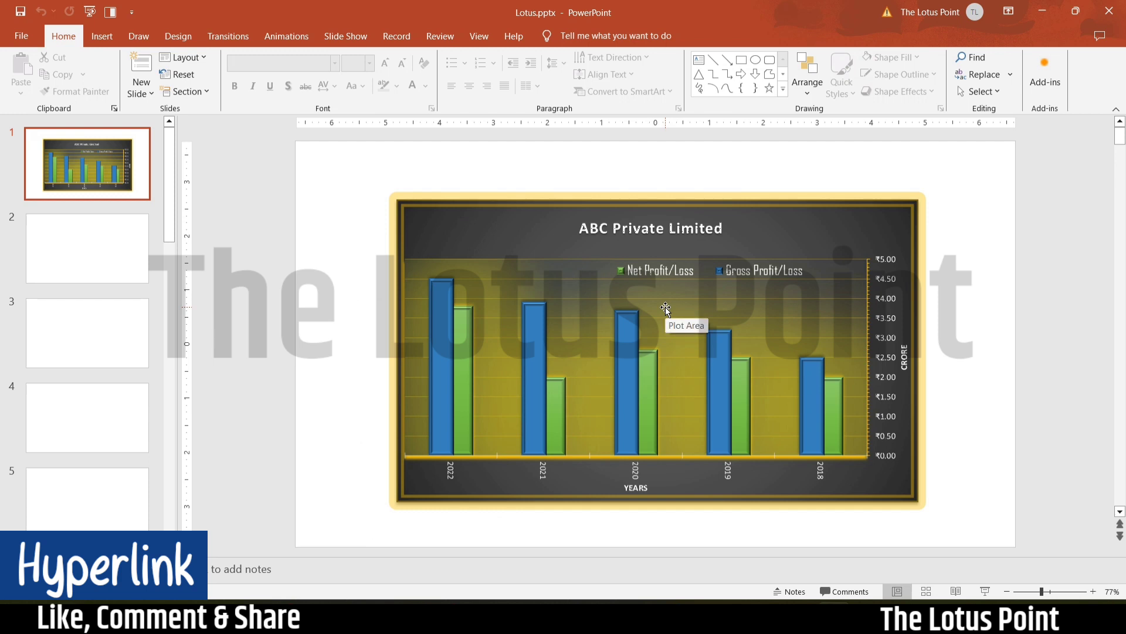
{"action": "left_click", "coordinate": [1043, 11]}
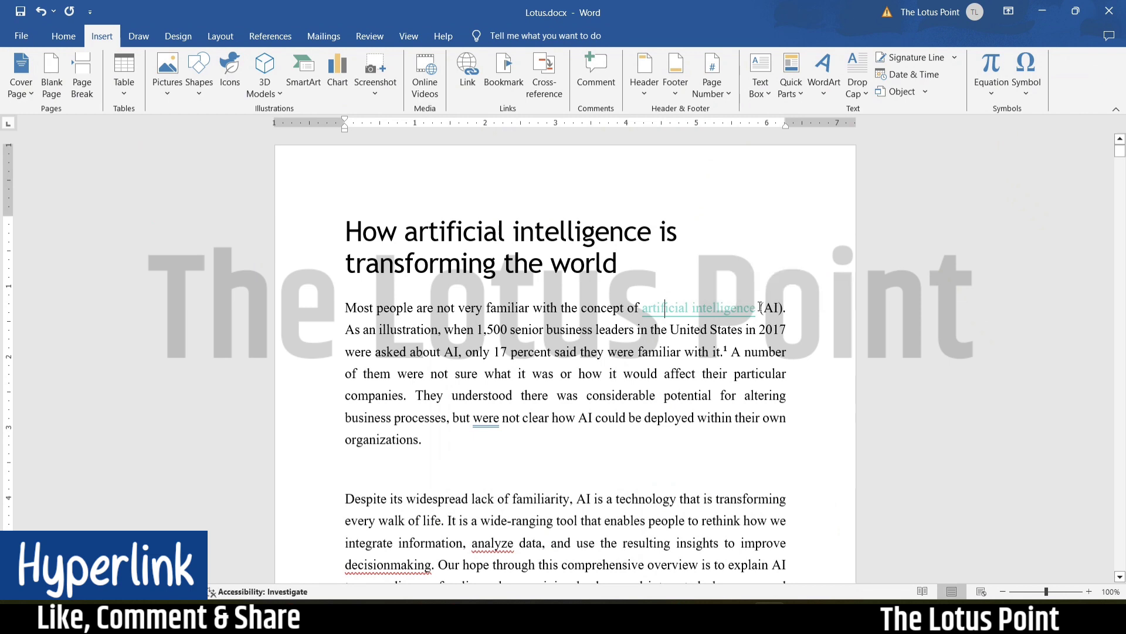
Step: Remove the hyperlink from 'artificial intelligence' via its context menu, then reselect the phrase
{"action": "left_click_drag", "start_coordinate": [757, 308], "coordinate": [649, 307]}
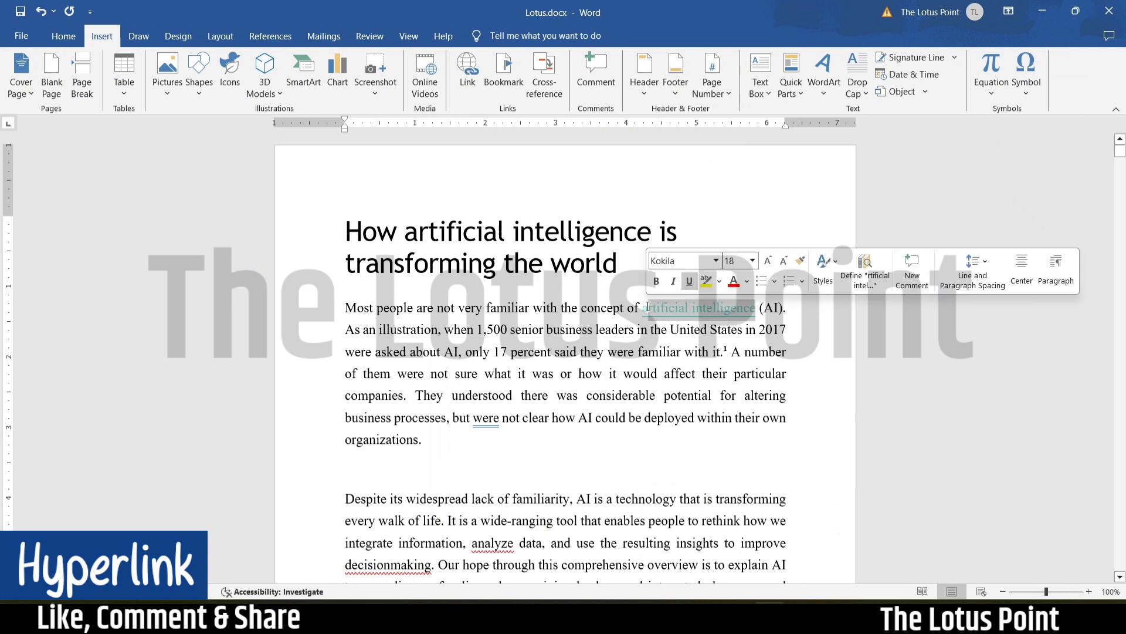
{"action": "right_click", "coordinate": [693, 308]}
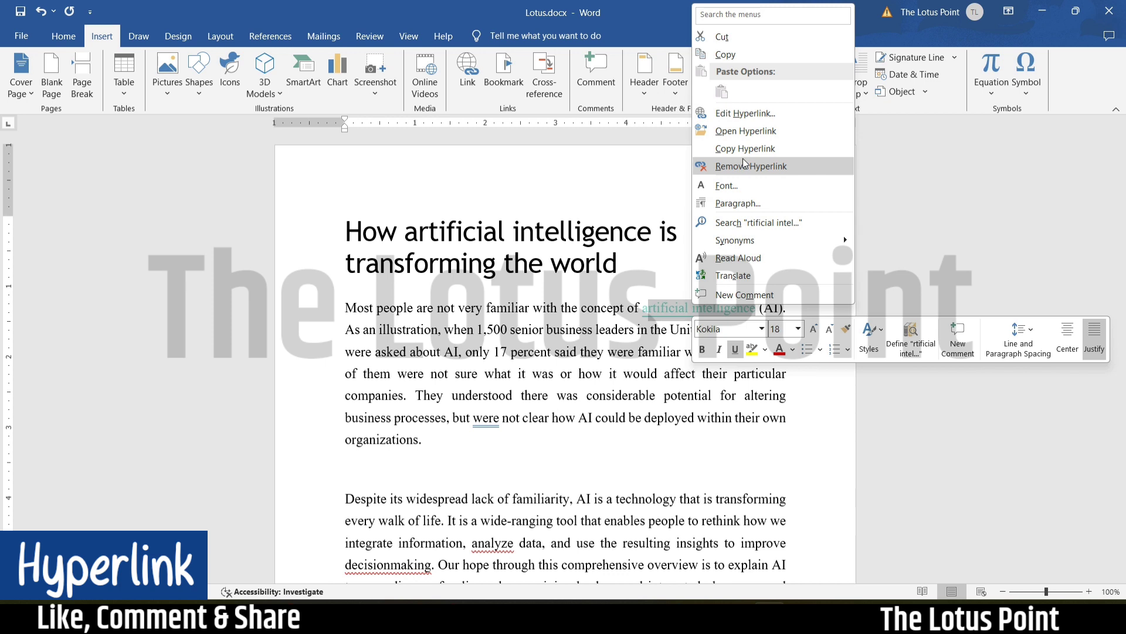
{"action": "left_click", "coordinate": [744, 165]}
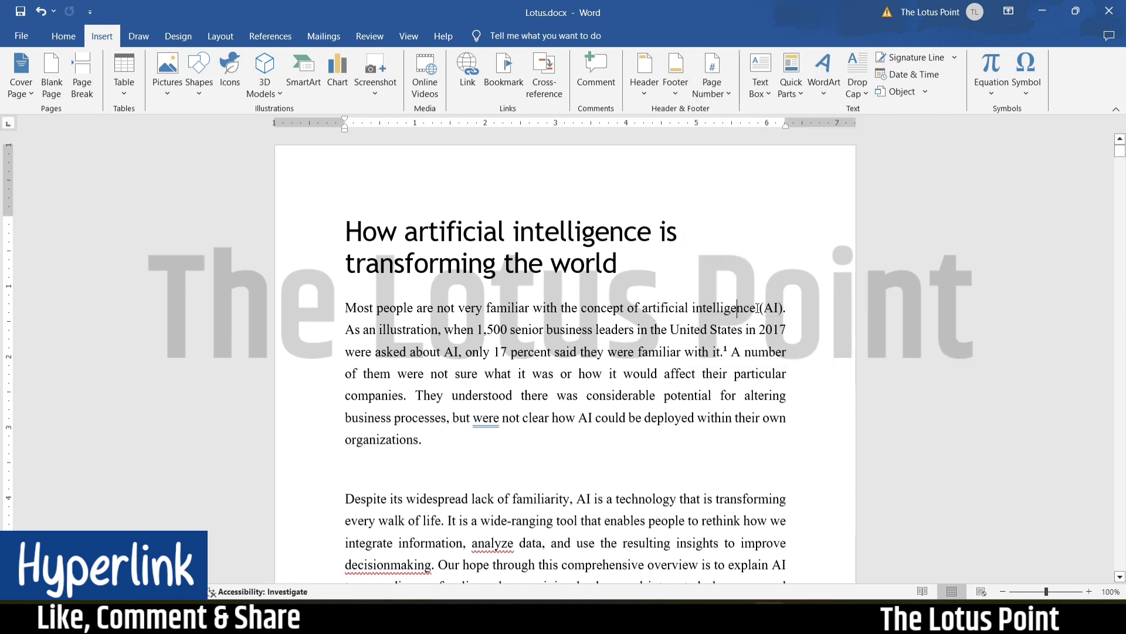
{"action": "left_click_drag", "start_coordinate": [758, 307], "coordinate": [657, 306]}
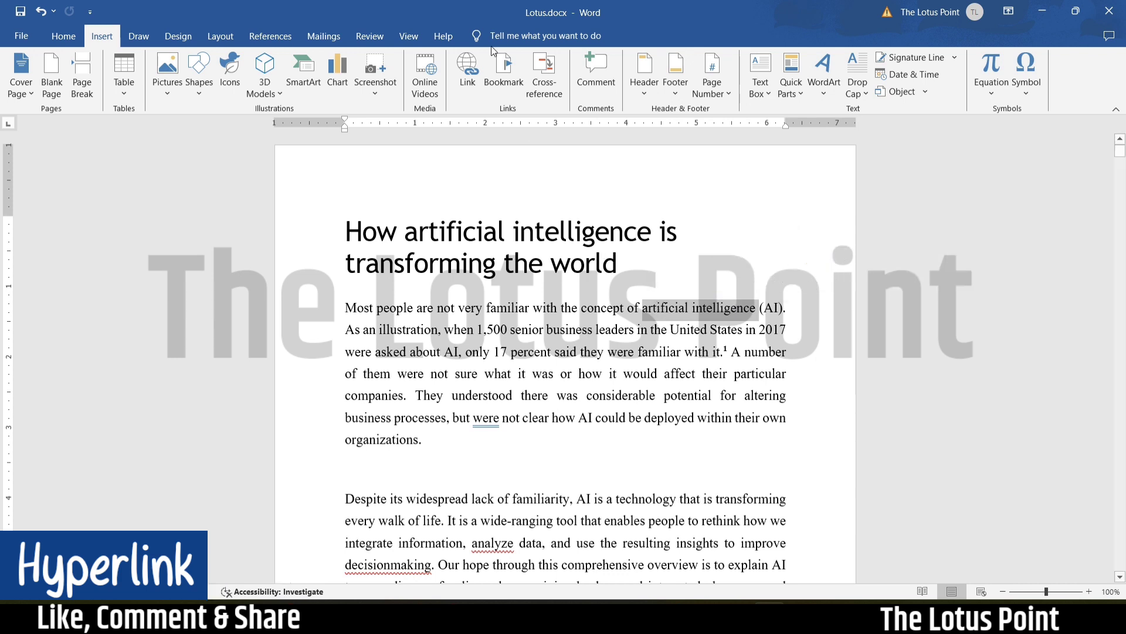
Step: Link 'artificial intelligence' to the National security heading in this document
{"action": "left_click", "coordinate": [475, 82]}
{"action": "left_click", "coordinate": [339, 276]}
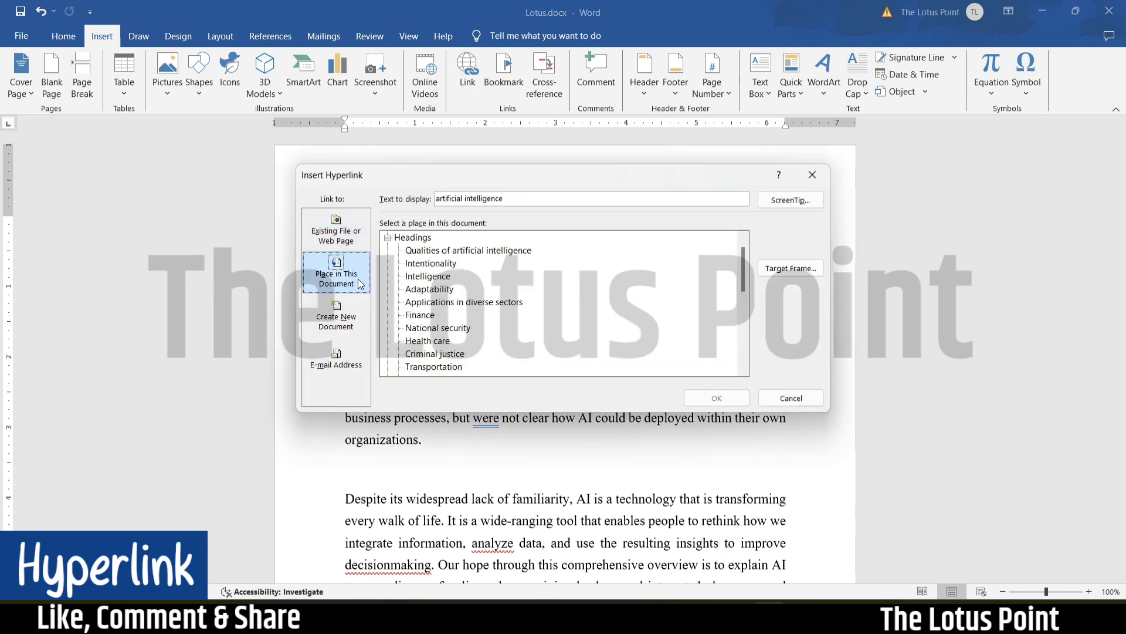
{"action": "left_click_drag", "start_coordinate": [743, 276], "coordinate": [744, 250]}
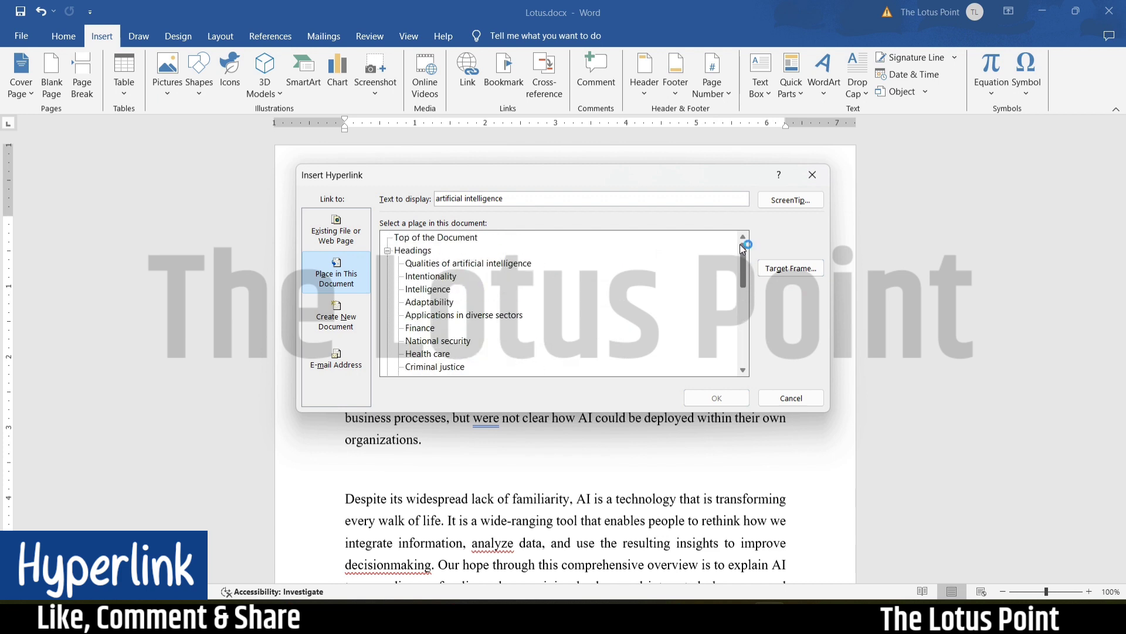
{"action": "left_click", "coordinate": [441, 265]}
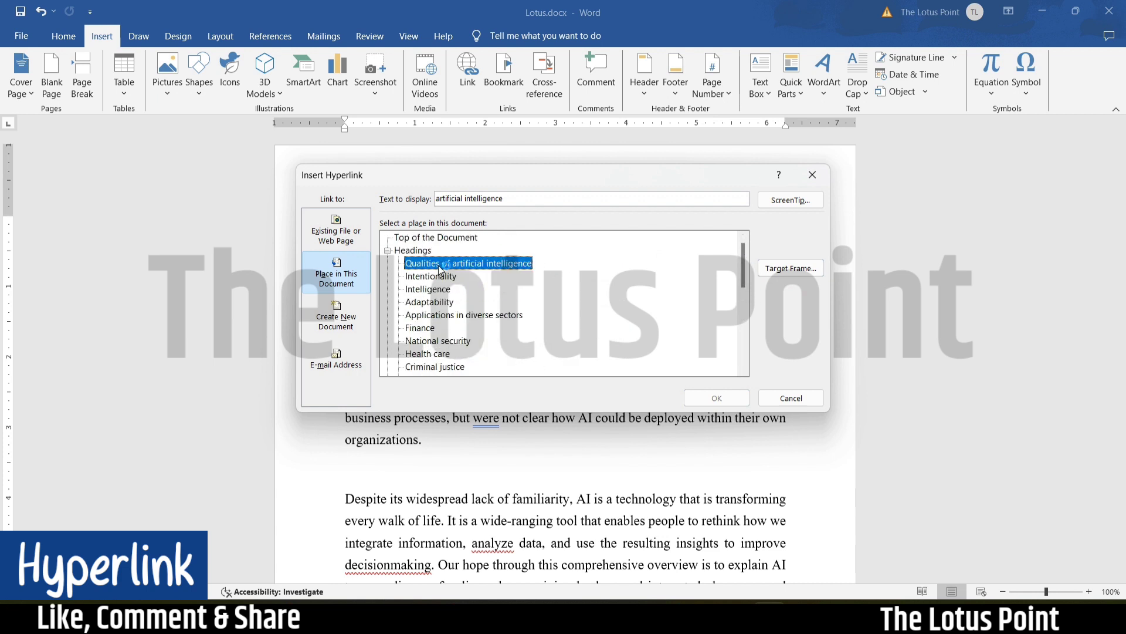
{"action": "left_click", "coordinate": [427, 341]}
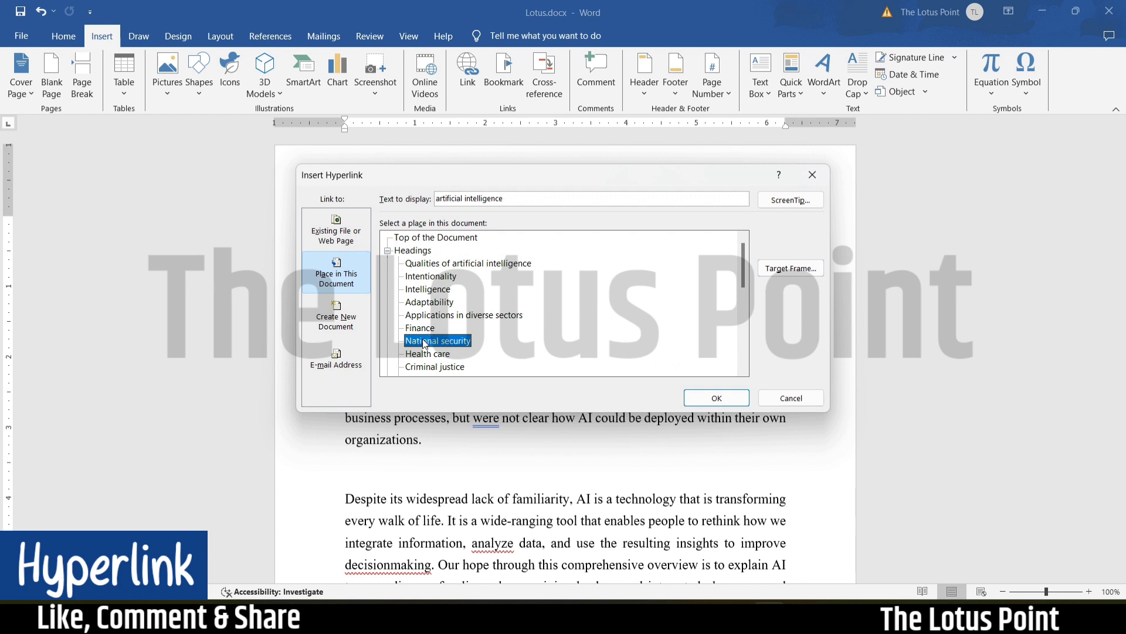
{"action": "left_click", "coordinate": [708, 402]}
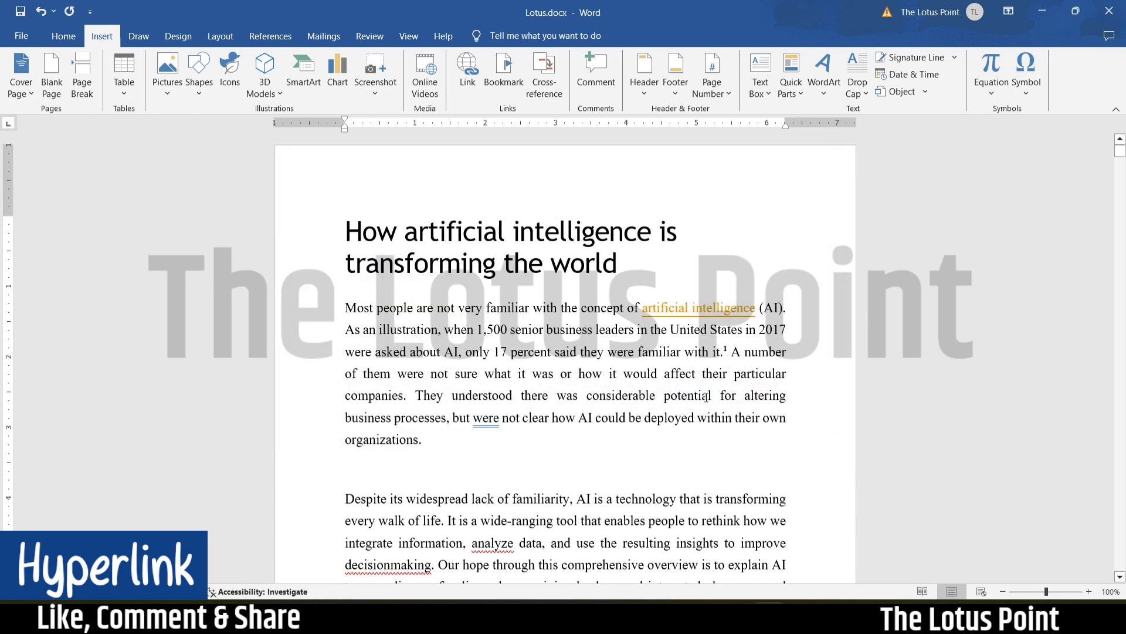
Step: Follow the link to the National security heading, then go back to the top
{"action": "left_click", "coordinate": [719, 312], "text": "ctrl"}
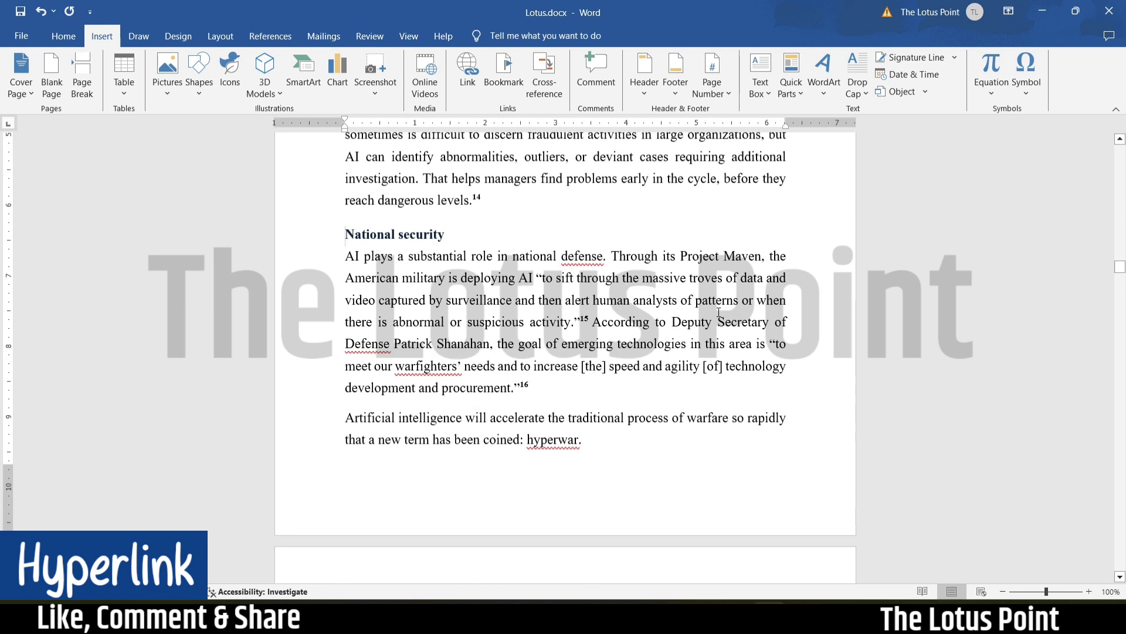
{"action": "left_click", "coordinate": [296, 242]}
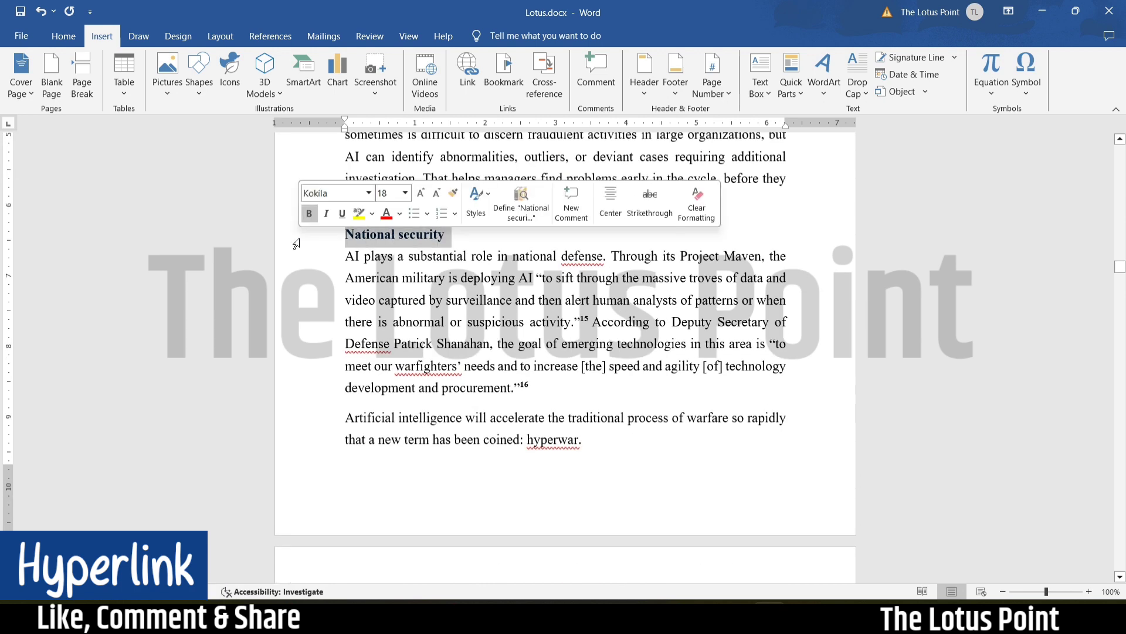
{"action": "key", "text": "alt+Left"}
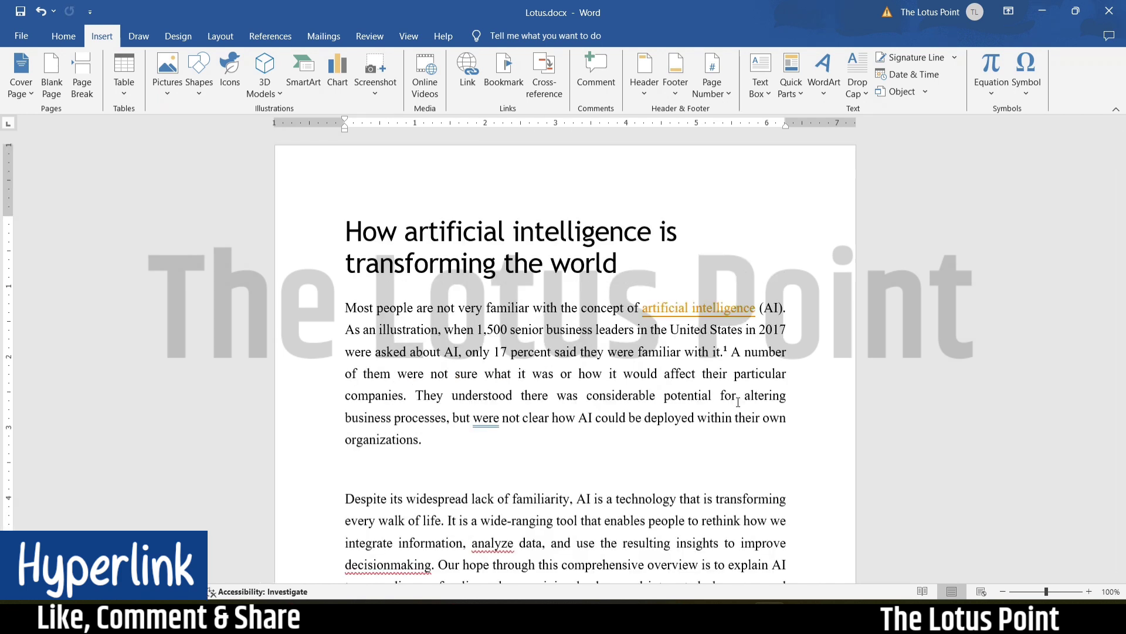
{"action": "right_click", "coordinate": [704, 309]}
{"action": "key", "text": "Escape"}
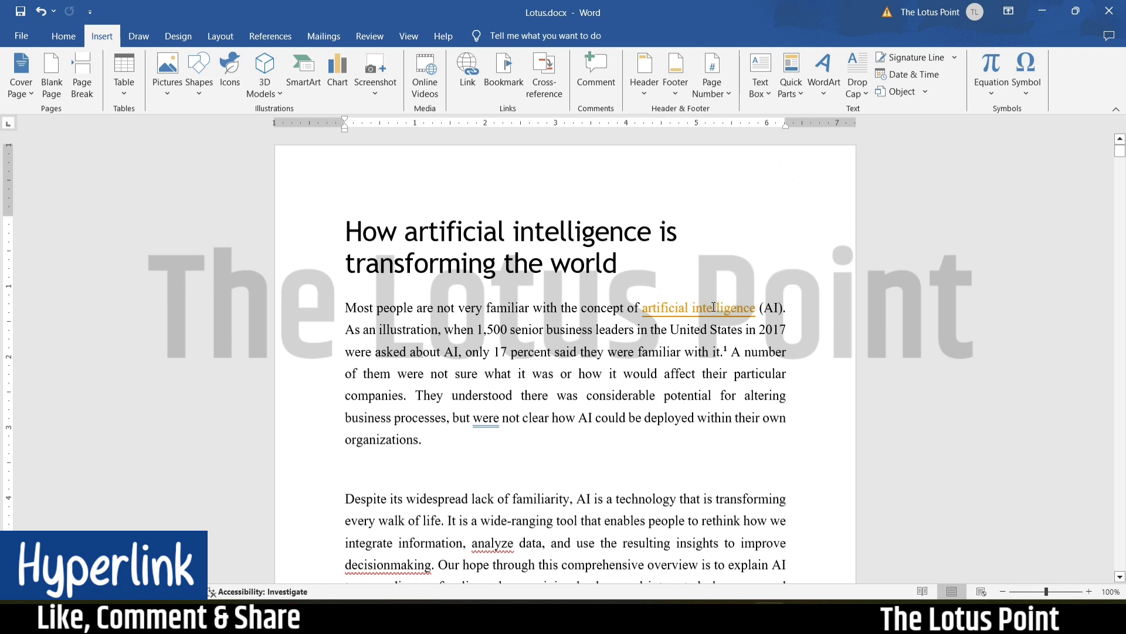
{"action": "right_click", "coordinate": [714, 309]}
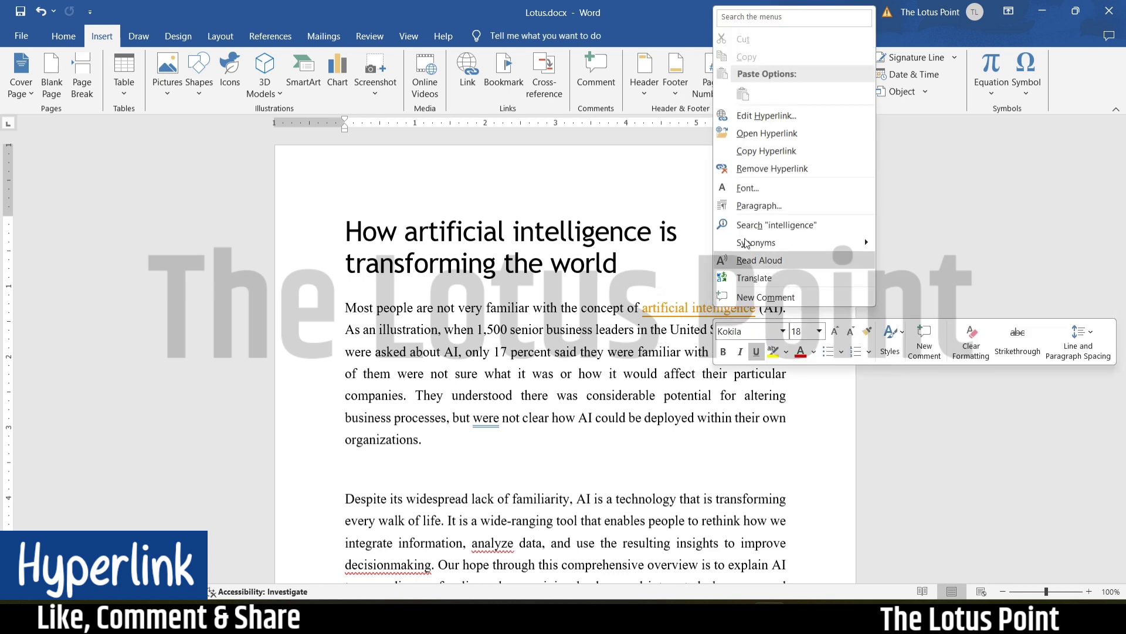
{"action": "left_click", "coordinate": [772, 115]}
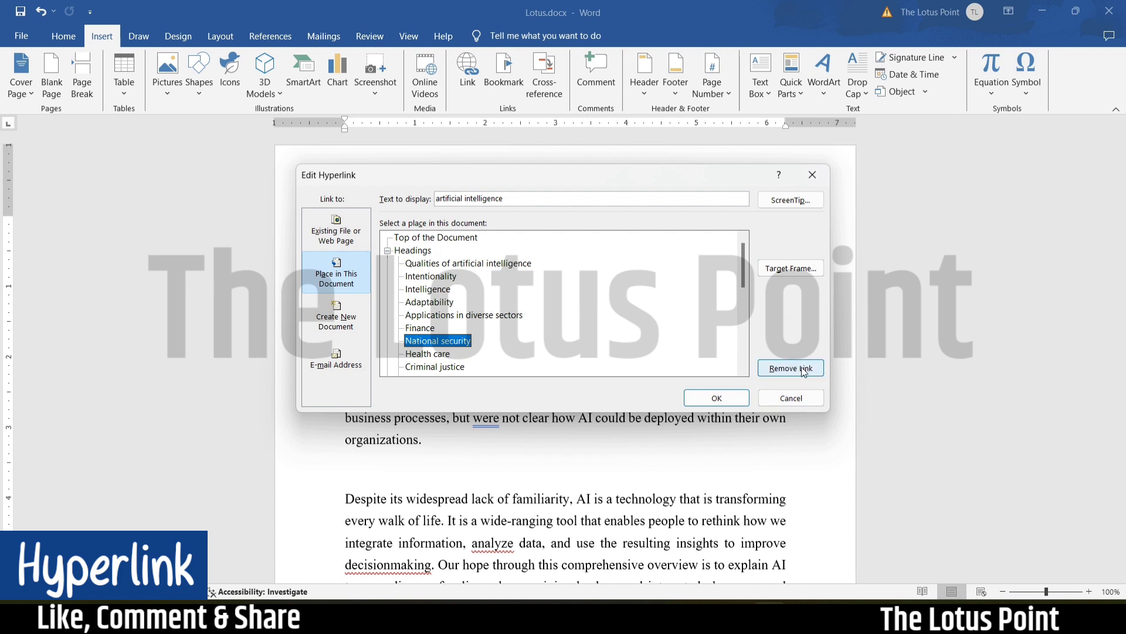
{"action": "left_click_drag", "start_coordinate": [744, 264], "coordinate": [751, 347]}
{"action": "left_click", "coordinate": [717, 397]}
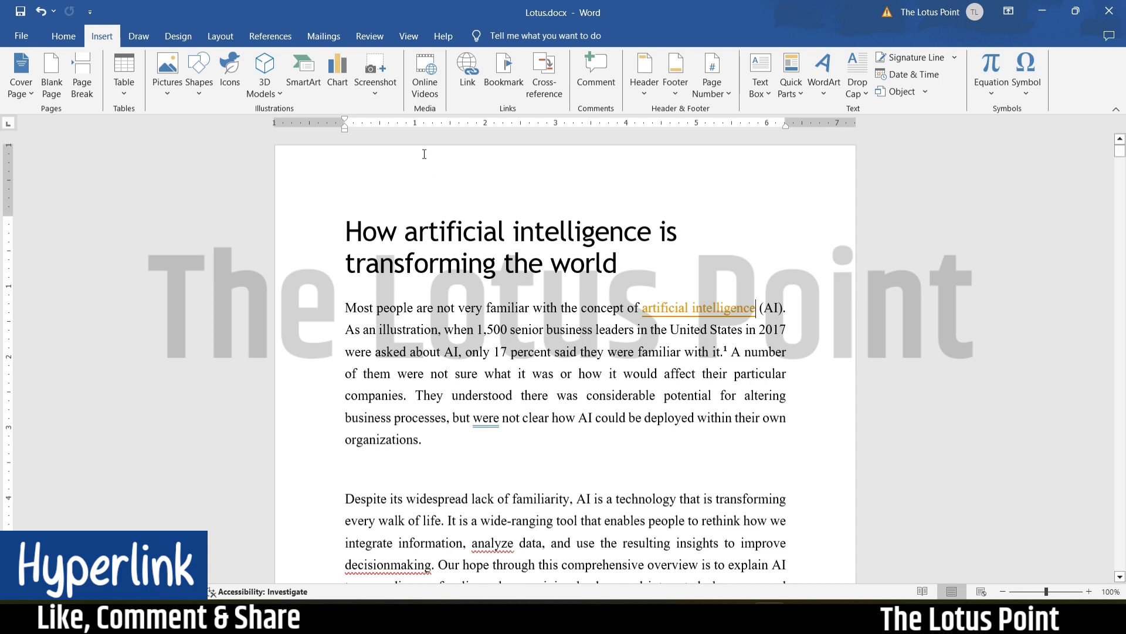
Step: Type 'Chart Design' on the empty line below the first paragraph and select it
{"action": "left_click", "coordinate": [424, 87]}
{"action": "mouse_move", "coordinate": [756, 309]}
{"action": "left_mouse_down"}
{"action": "mouse_move", "coordinate": [629, 308]}
{"action": "mouse_move", "coordinate": [643, 309]}
{"action": "left_mouse_up"}
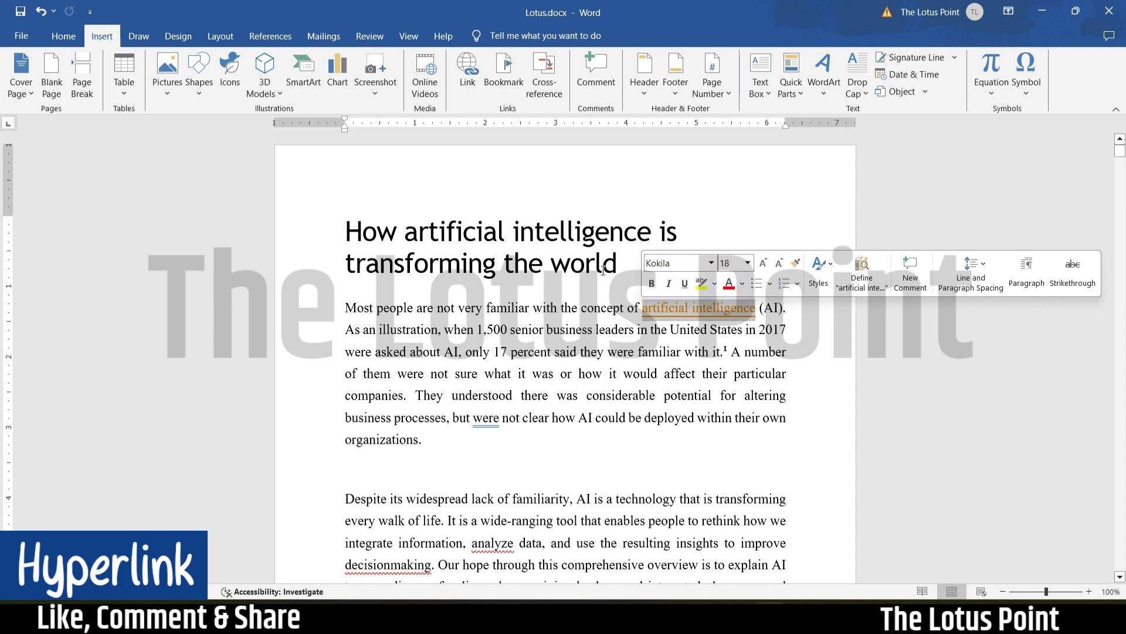
{"action": "left_click_drag", "start_coordinate": [676, 315], "coordinate": [346, 226]}
{"action": "left_click", "coordinate": [415, 463]}
{"action": "type", "text": "C"}
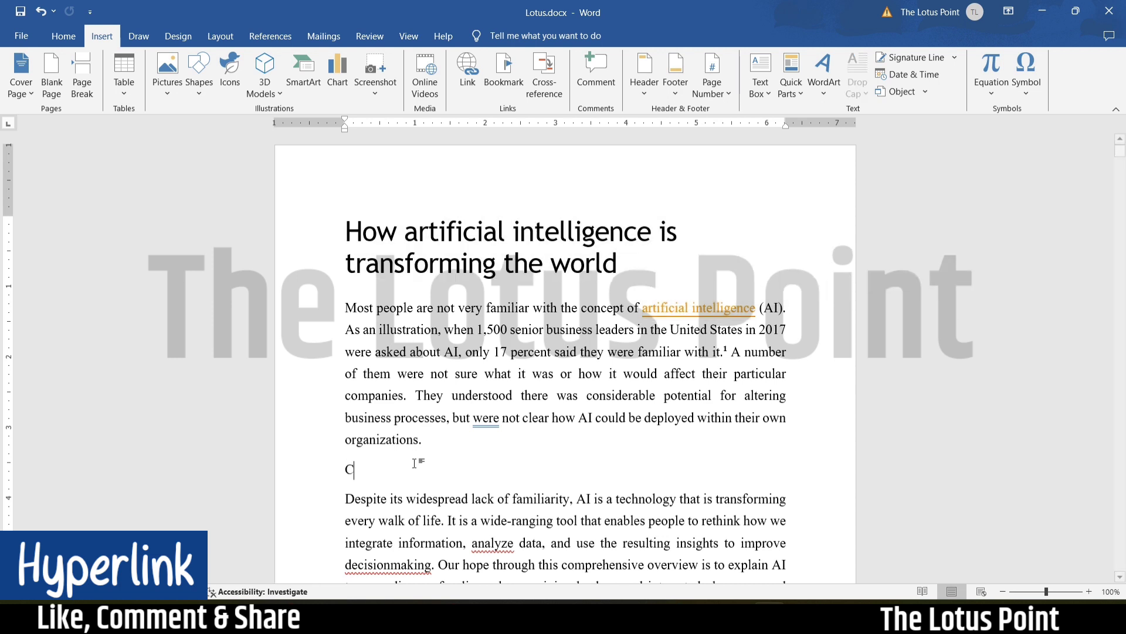
{"action": "type", "text": "hart Des"}
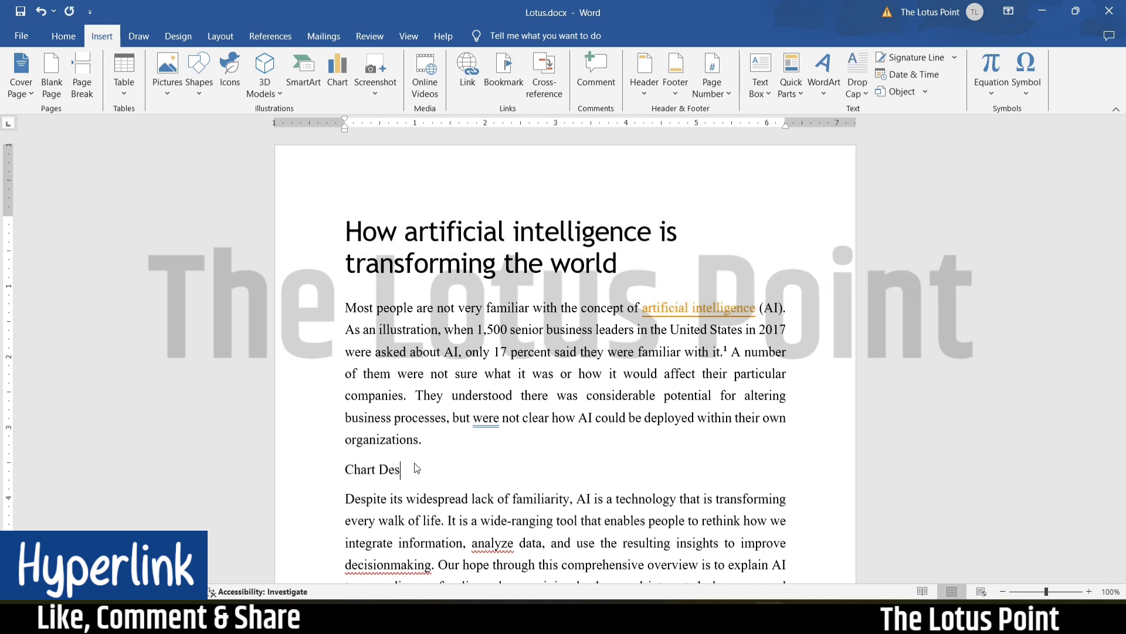
{"action": "type", "text": "ign"}
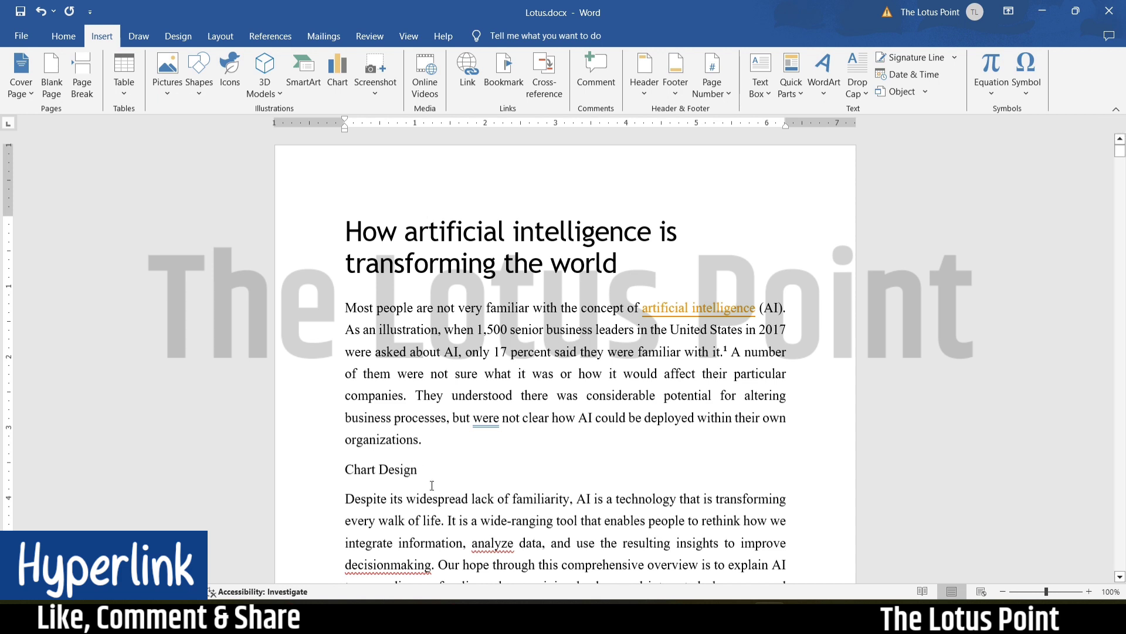
{"action": "left_click_drag", "start_coordinate": [430, 477], "coordinate": [339, 473]}
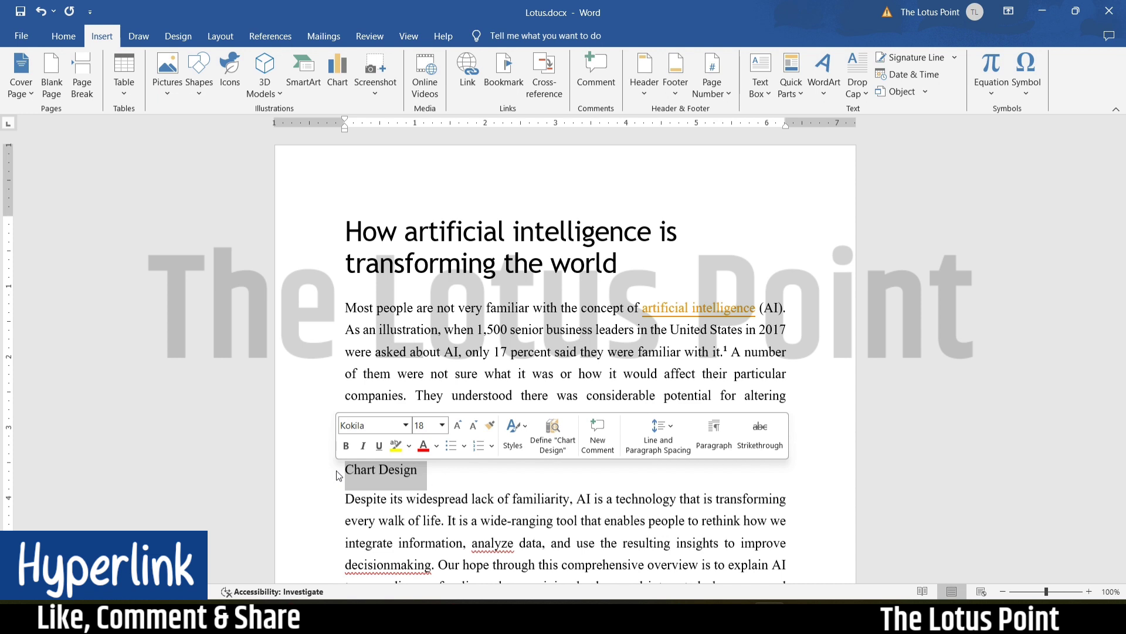
Step: Delete the Chart Design line and strip the link from 'artificial intelligence'
{"action": "key", "text": "Delete"}
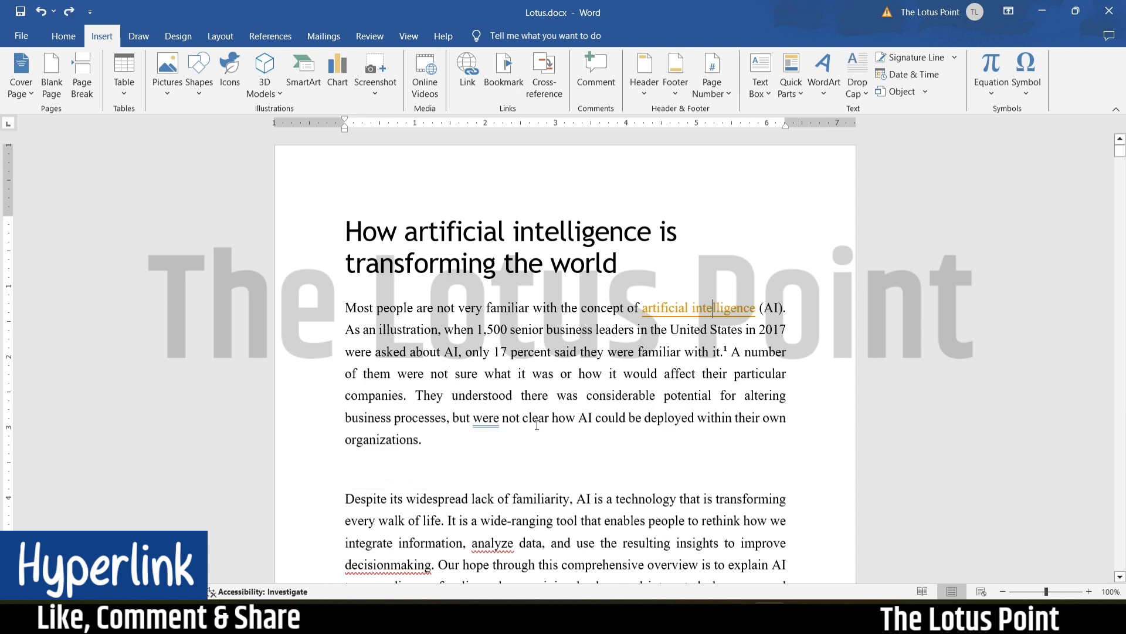
{"action": "left_click", "coordinate": [703, 308]}
{"action": "key", "text": "ctrl+z"}
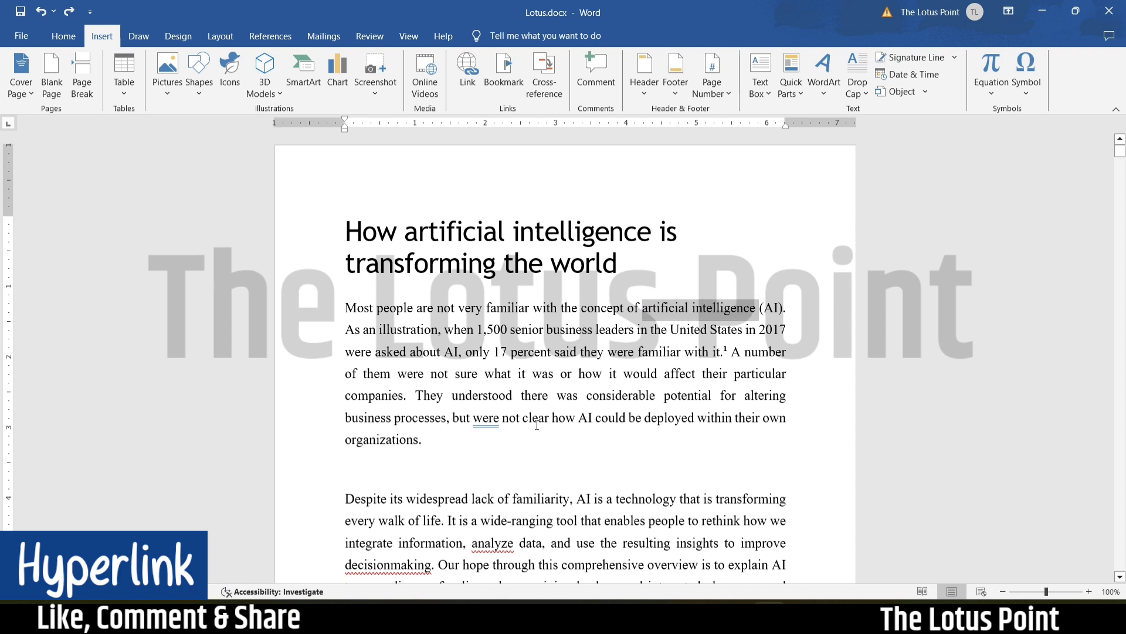
{"action": "left_click", "coordinate": [471, 503]}
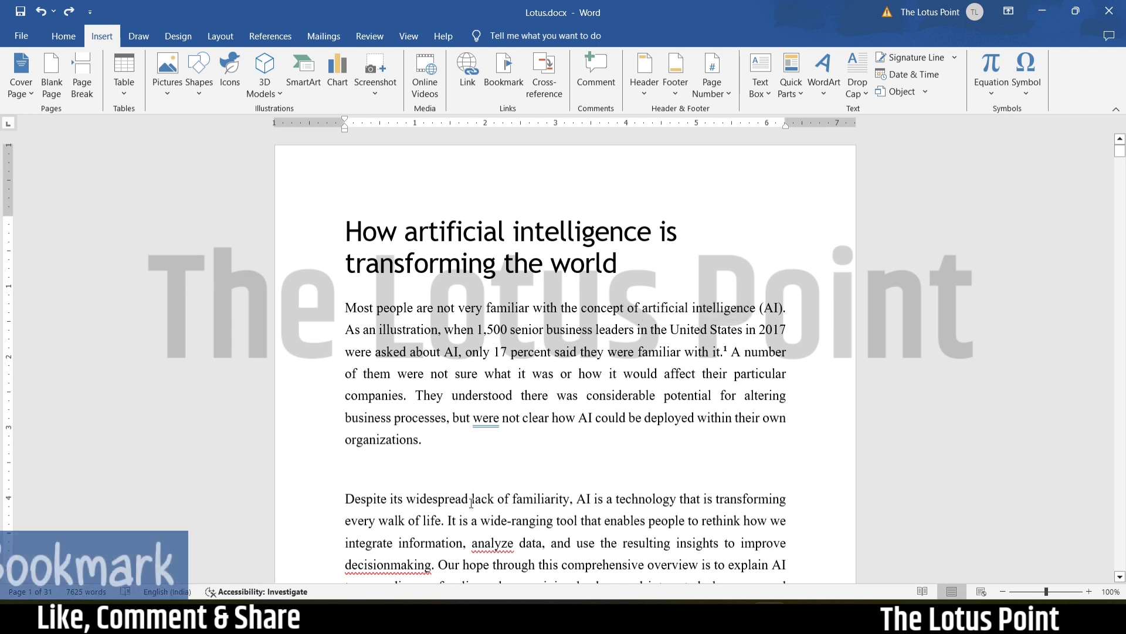
{"action": "left_click", "coordinate": [502, 83]}
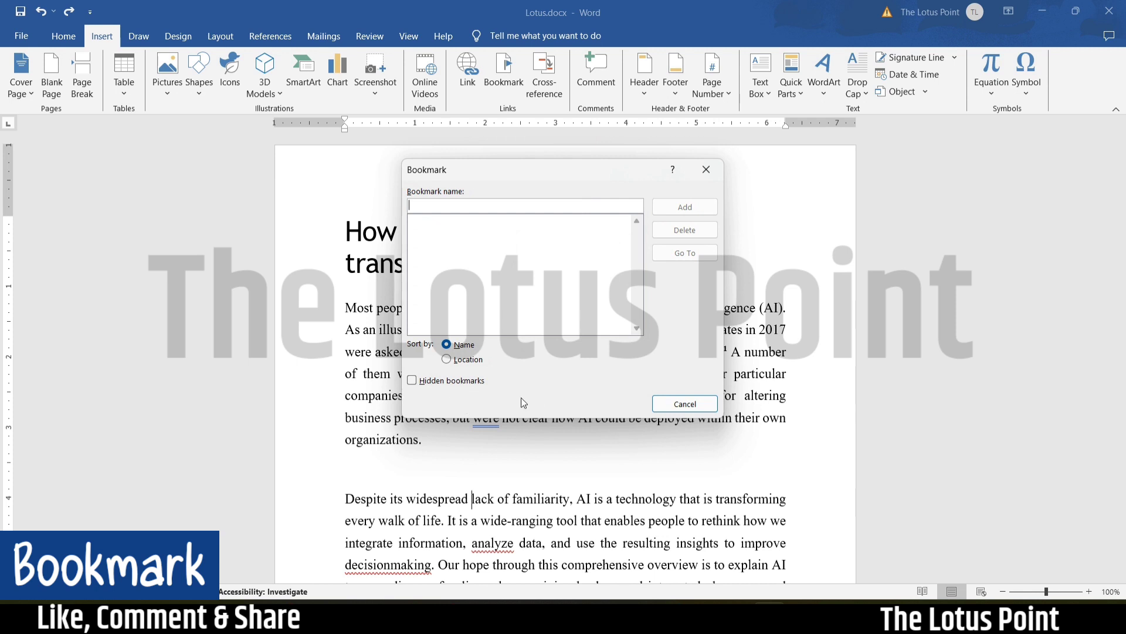
{"action": "left_click", "coordinate": [707, 171]}
{"action": "left_click", "coordinate": [636, 405]}
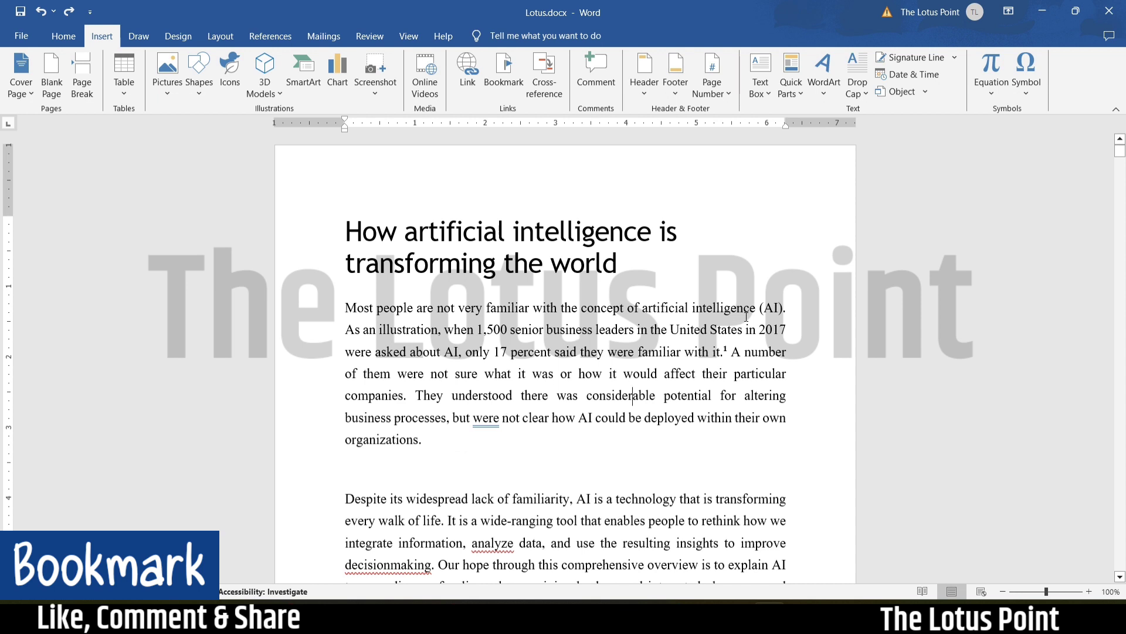
Step: Select the words 'artificial intelligence' in the opening paragraph
{"action": "left_click_drag", "start_coordinate": [763, 308], "coordinate": [643, 308]}
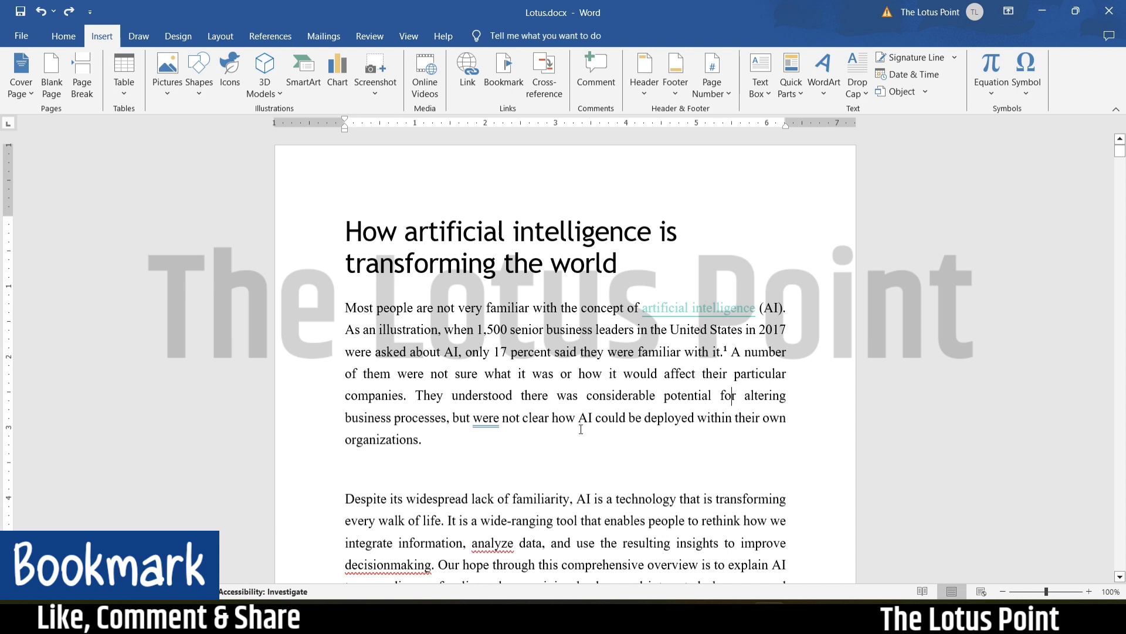
Step: Bookmark the Qualities of artificial intelligence heading and paragraph as 'Quality'
{"action": "scroll", "coordinate": [581, 429], "scroll_direction": "down", "scroll_amount": 10}
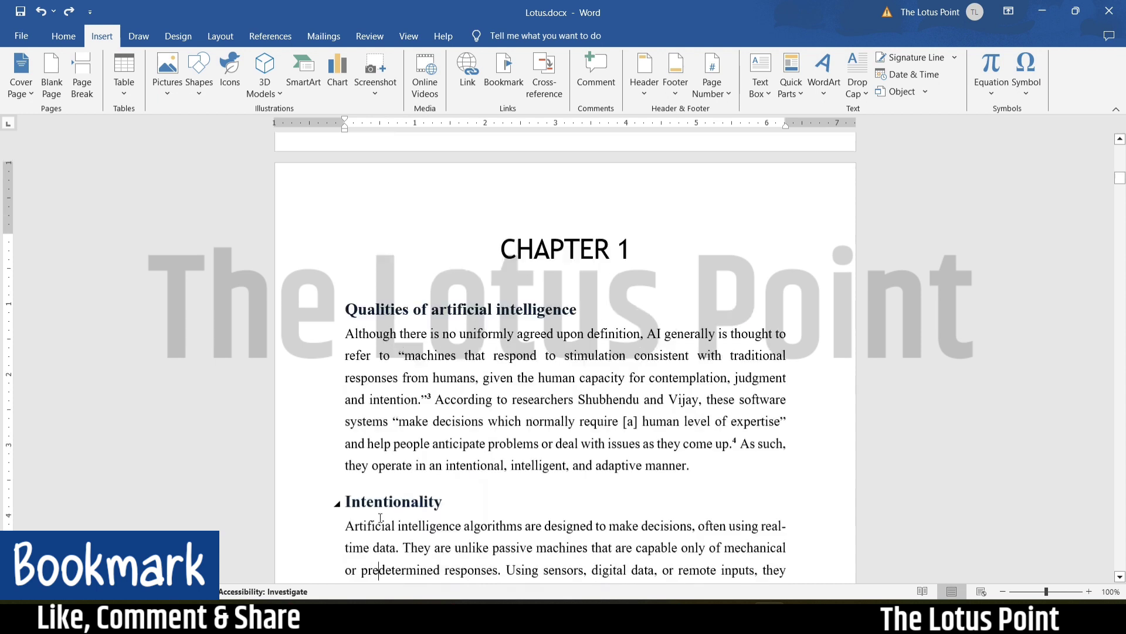
{"action": "left_click_drag", "start_coordinate": [696, 466], "coordinate": [352, 313]}
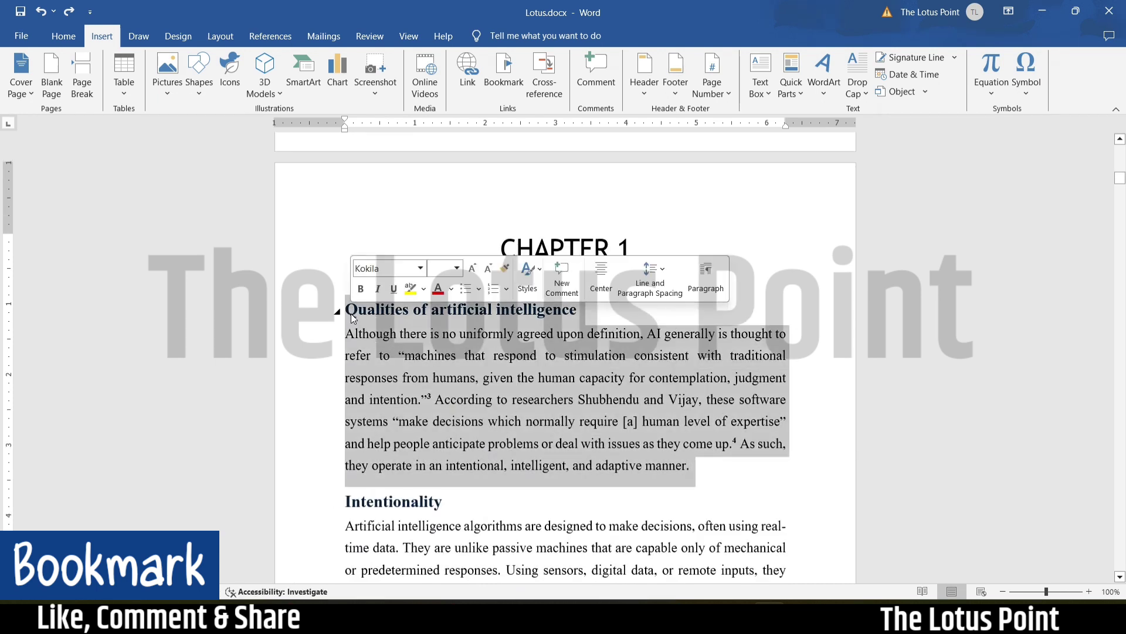
{"action": "left_click", "coordinate": [501, 69]}
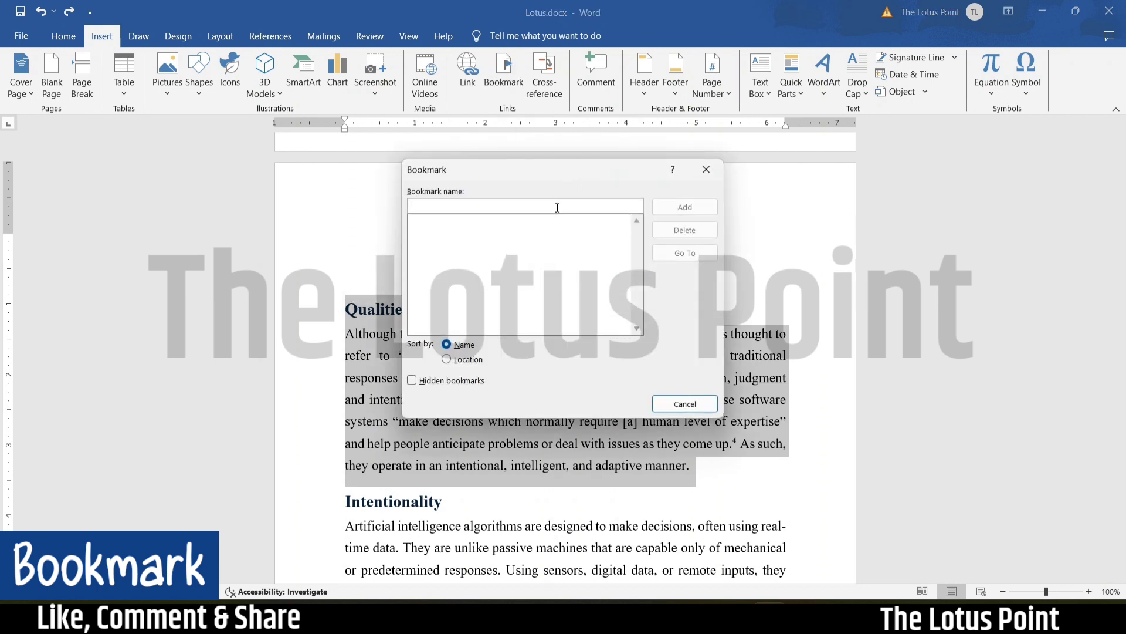
{"action": "type", "text": "Qual"}
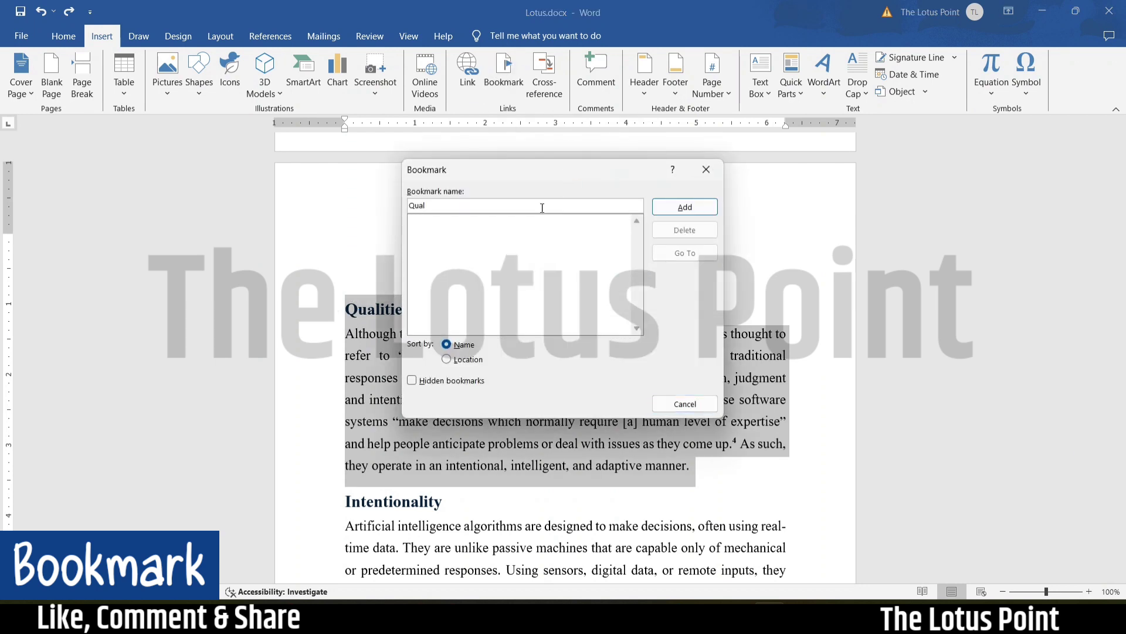
{"action": "type", "text": "ity"}
{"action": "left_click", "coordinate": [691, 208]}
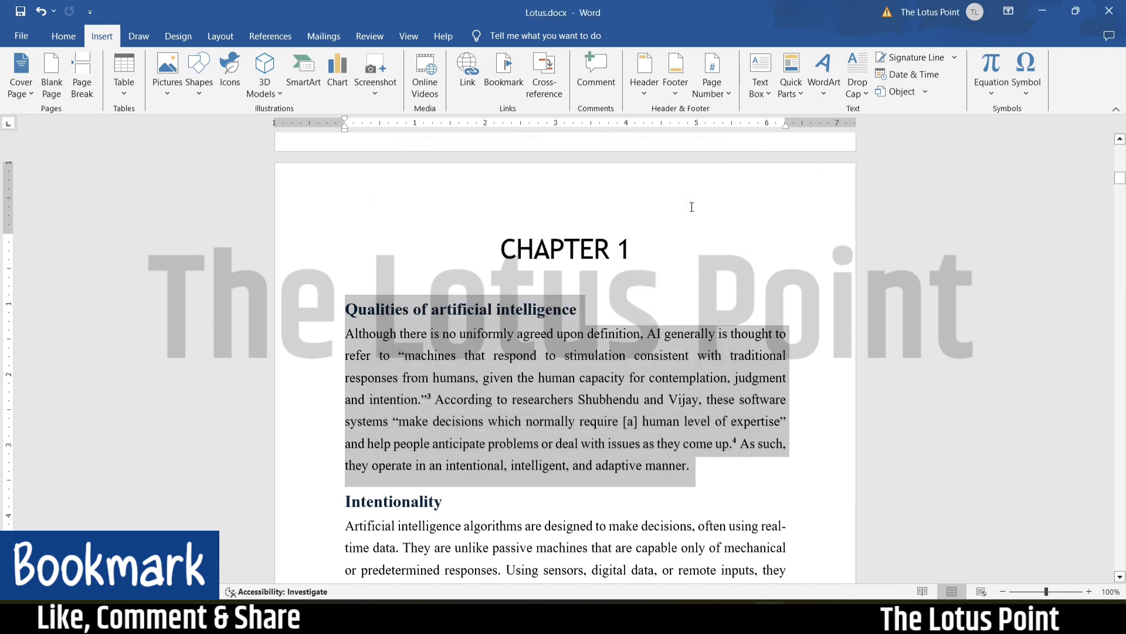
Step: Bookmark the Health care heading further down as 'Health'
{"action": "mouse_move", "coordinate": [693, 467]}
{"action": "left_mouse_down"}
{"action": "mouse_move", "coordinate": [318, 326]}
{"action": "mouse_move", "coordinate": [329, 304]}
{"action": "left_mouse_up"}
{"action": "scroll", "coordinate": [329, 304], "scroll_direction": "down", "scroll_amount": 3}
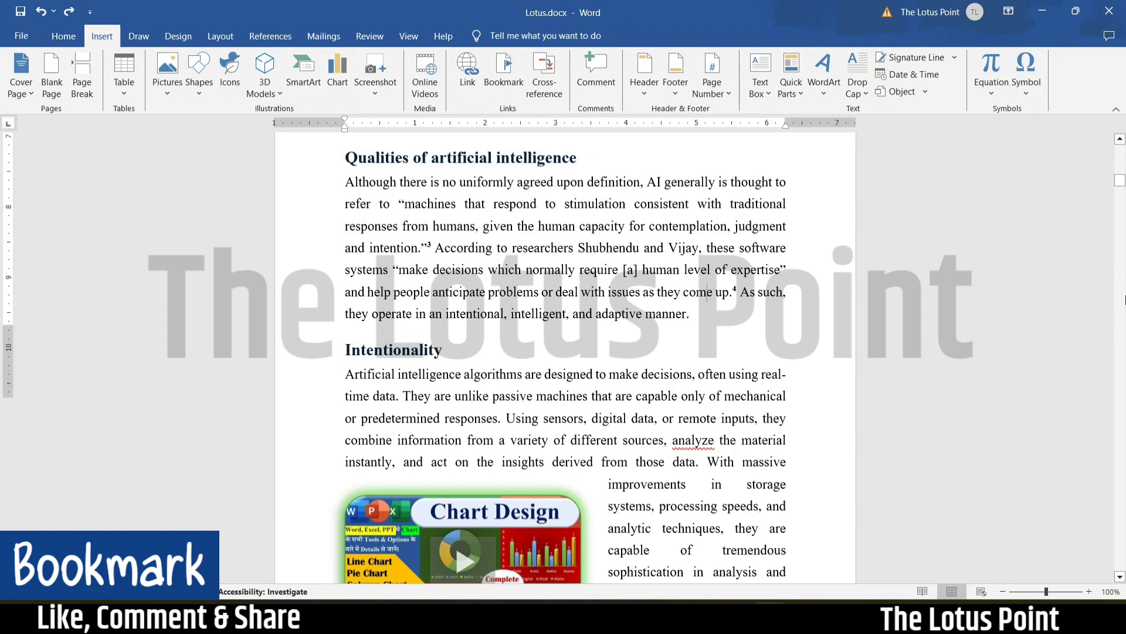
{"action": "scroll", "coordinate": [563, 352], "scroll_direction": "down", "scroll_amount": 5}
{"action": "scroll", "coordinate": [564, 352], "scroll_direction": "down", "scroll_amount": 4}
{"action": "scroll", "coordinate": [1124, 299], "scroll_direction": "down", "scroll_amount": 5}
{"action": "scroll", "coordinate": [1125, 300], "scroll_direction": "down", "scroll_amount": 5}
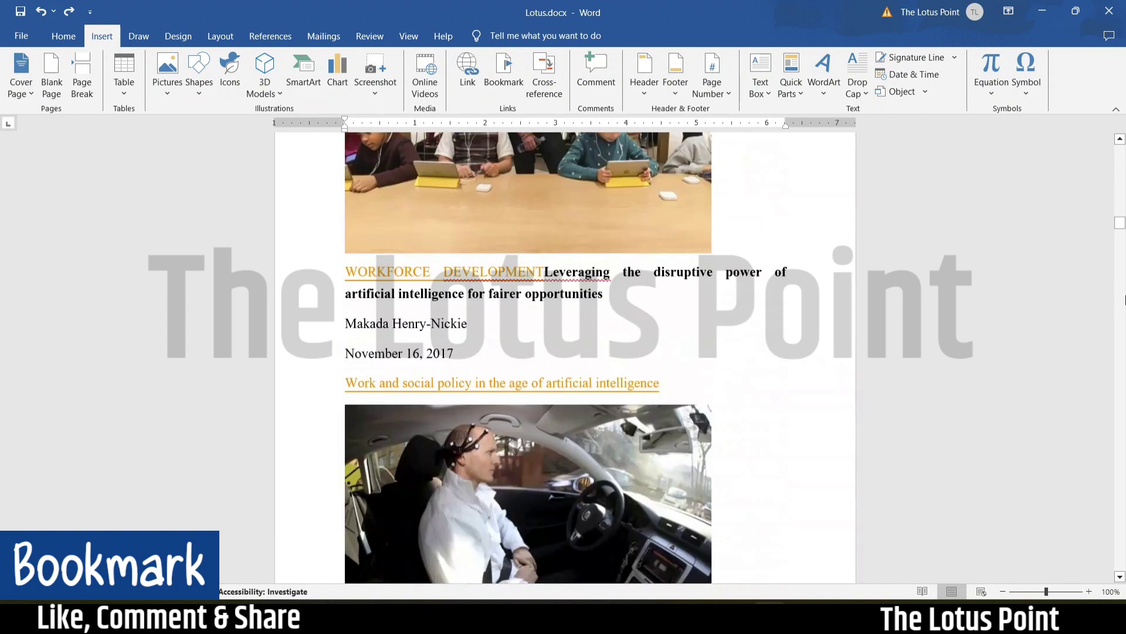
{"action": "scroll", "coordinate": [1125, 300], "scroll_direction": "down", "scroll_amount": 5}
{"action": "scroll", "coordinate": [1125, 300], "scroll_direction": "down", "scroll_amount": 5}
{"action": "scroll", "coordinate": [1125, 300], "scroll_direction": "down", "scroll_amount": 10}
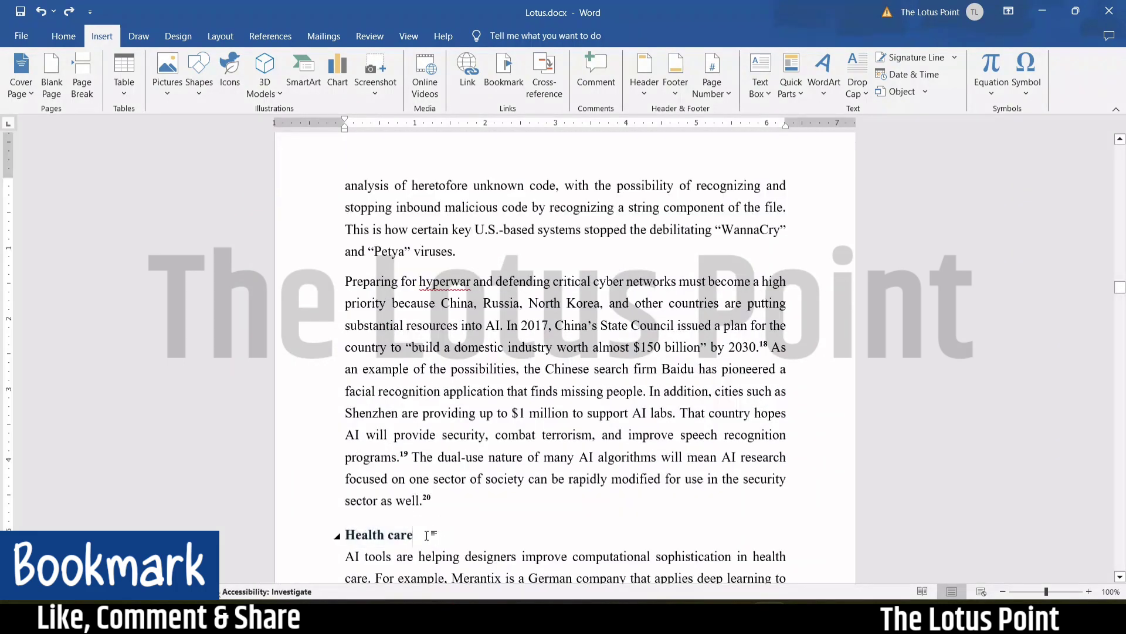
{"action": "left_click", "coordinate": [325, 535]}
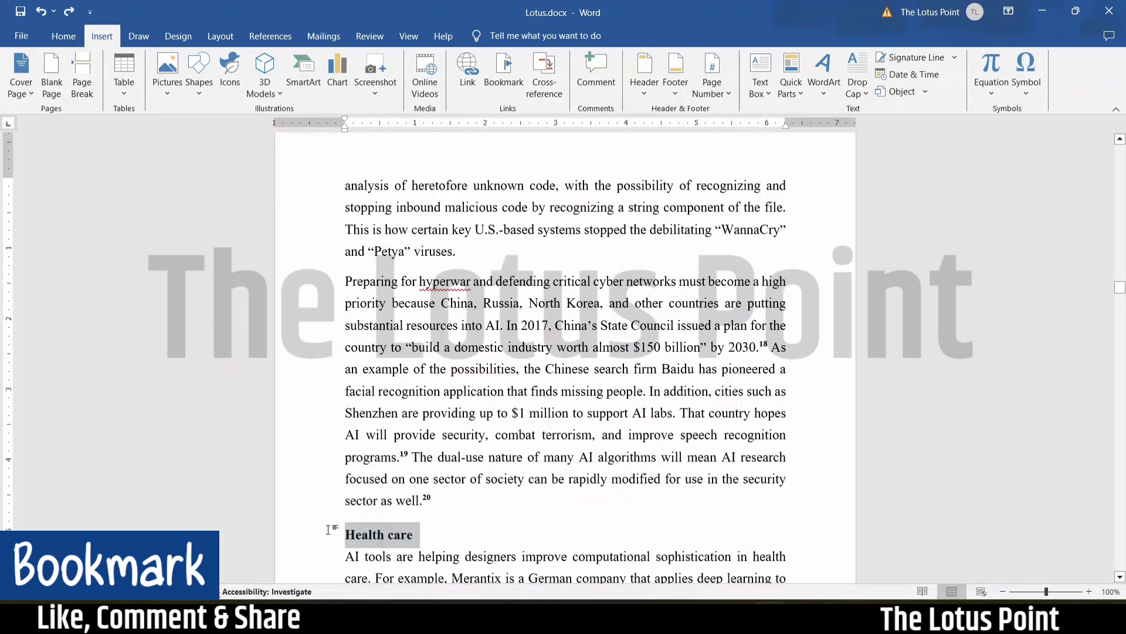
{"action": "left_click", "coordinate": [493, 73]}
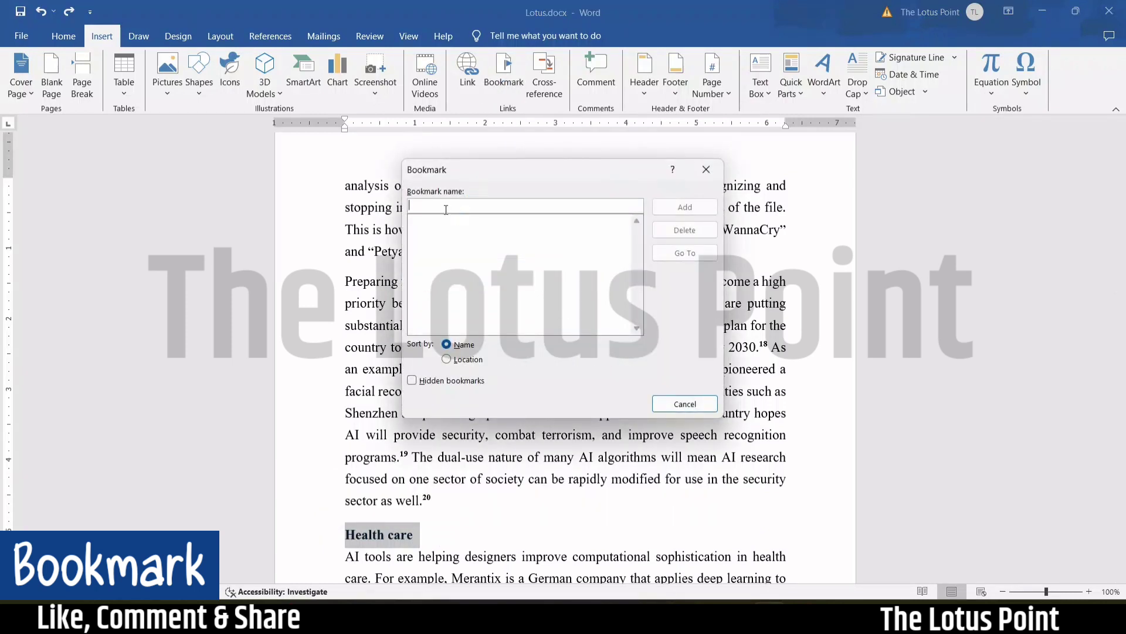
{"action": "type", "text": "Health"}
{"action": "left_click", "coordinate": [684, 207]}
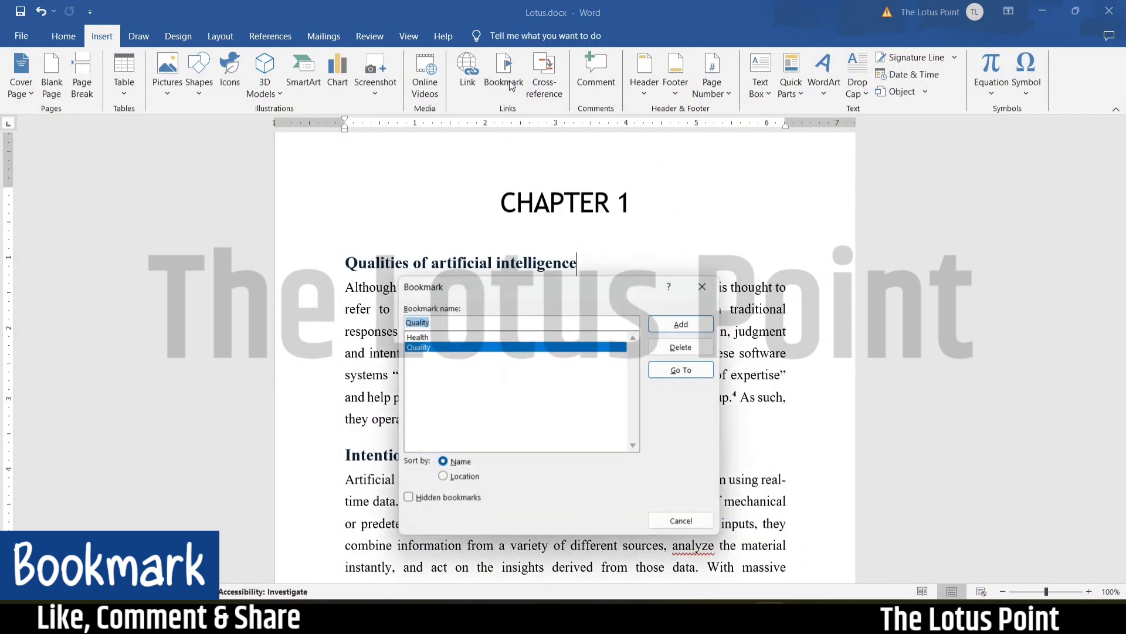
Step: Test the Go To jumps of the Health and Quality bookmarks
{"action": "left_click", "coordinate": [436, 337]}
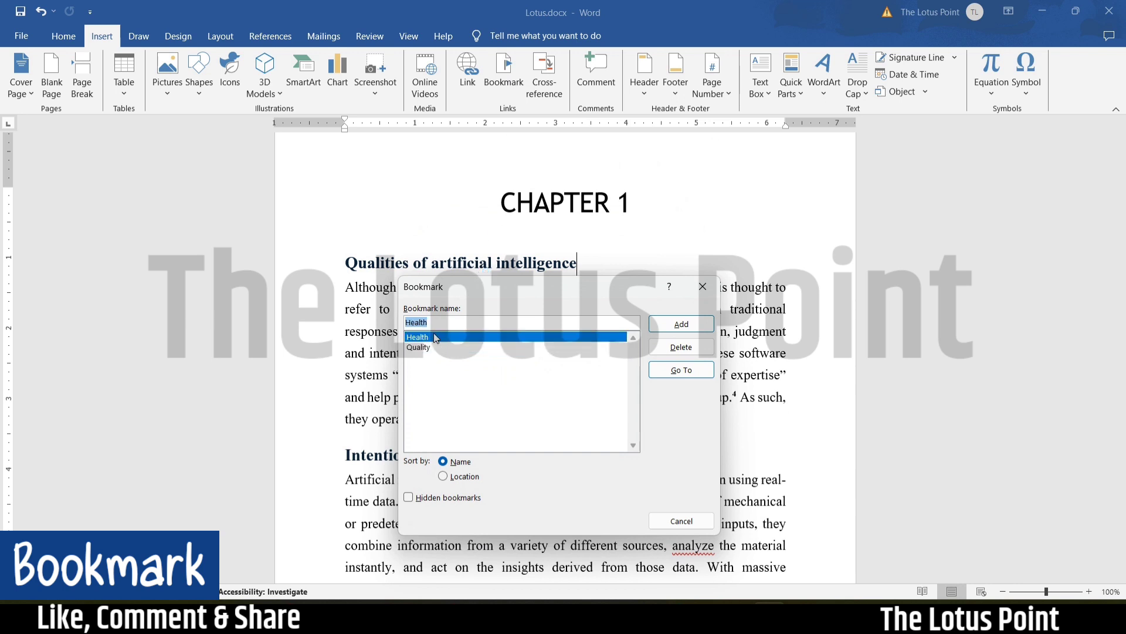
{"action": "left_click", "coordinate": [676, 371]}
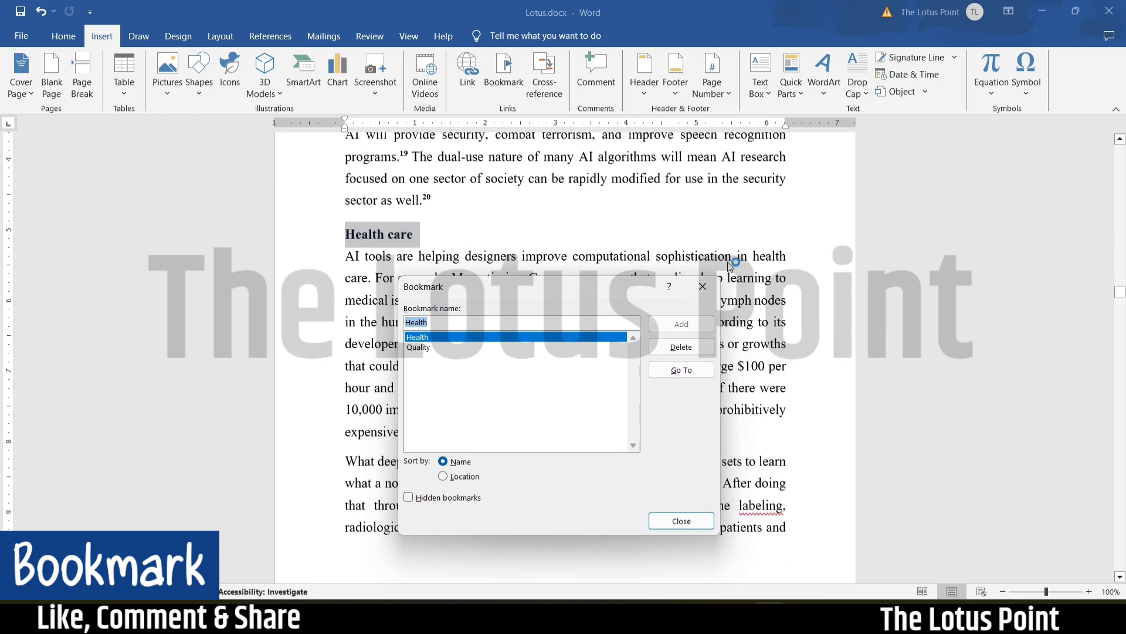
{"action": "left_click", "coordinate": [427, 347]}
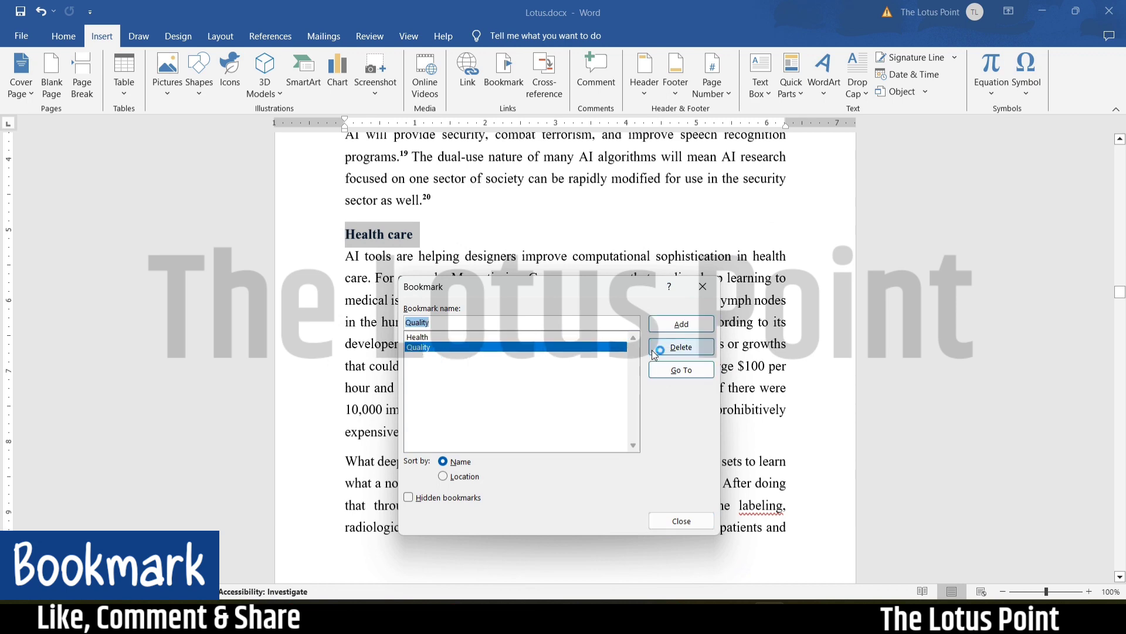
{"action": "left_click", "coordinate": [682, 369]}
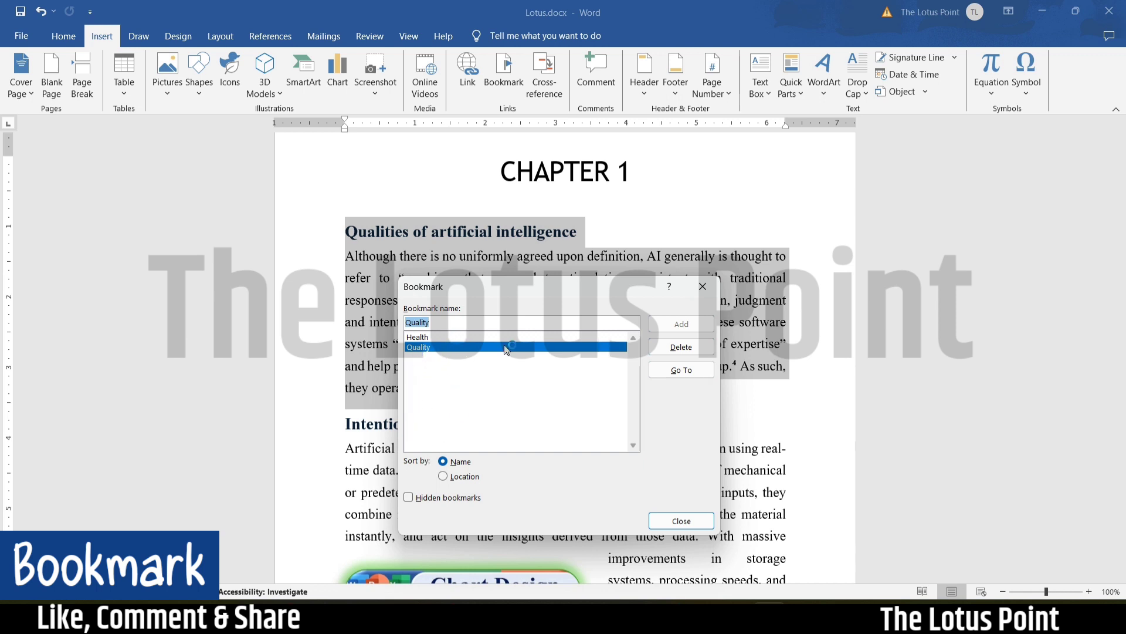
Step: Delete the Quality bookmark so only Health remains, and close the Bookmark dialog
{"action": "left_click", "coordinate": [681, 347]}
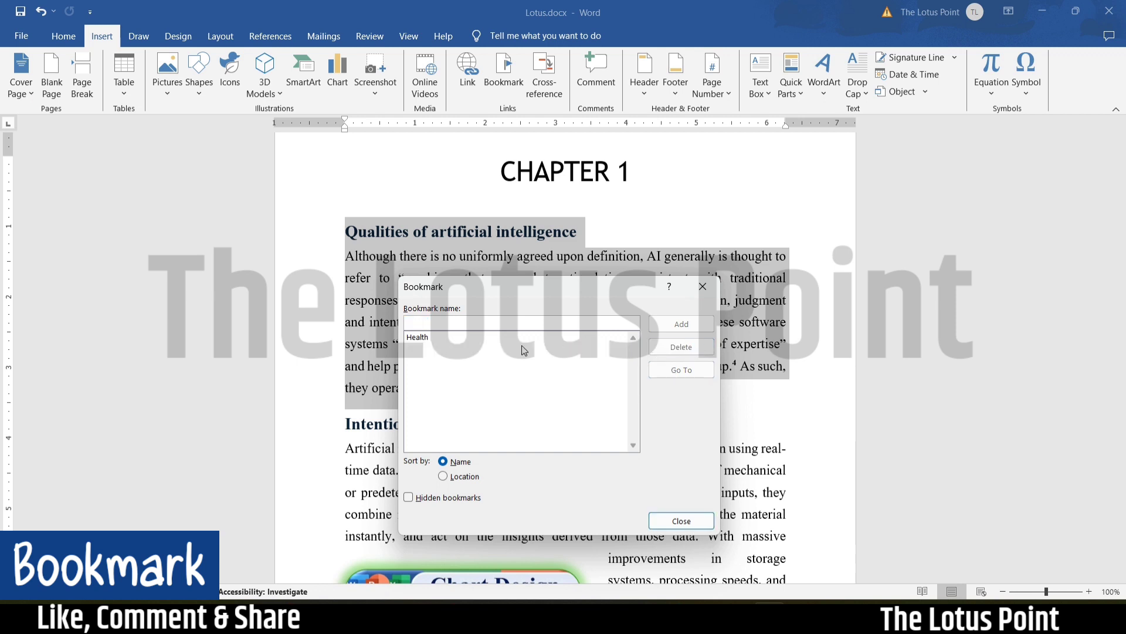
{"action": "left_click", "coordinate": [431, 338]}
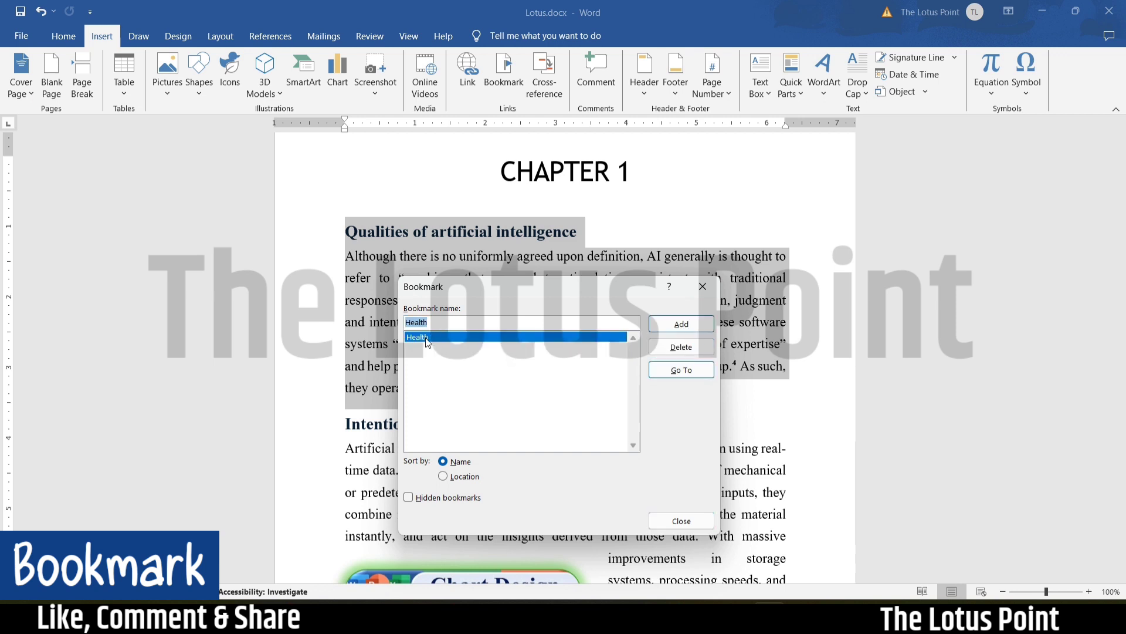
{"action": "left_click", "coordinate": [712, 288]}
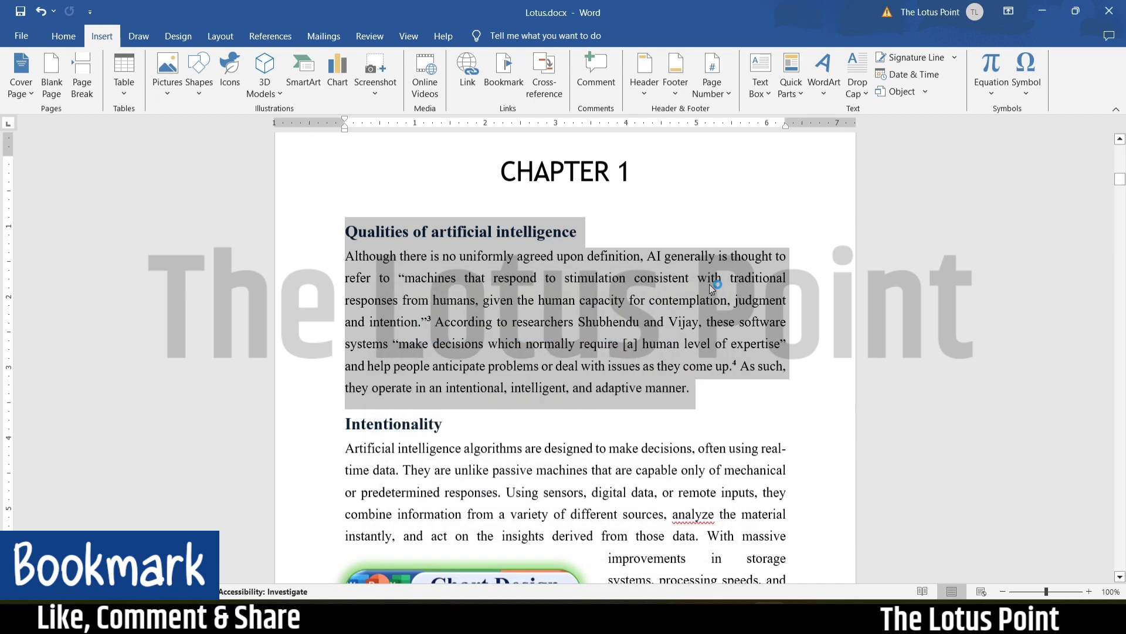
{"action": "left_click", "coordinate": [720, 402]}
Step: Bookmark the word 'humans.' ending the Health care paragraph as Human
{"action": "left_click", "coordinate": [311, 209], "text": "shift"}
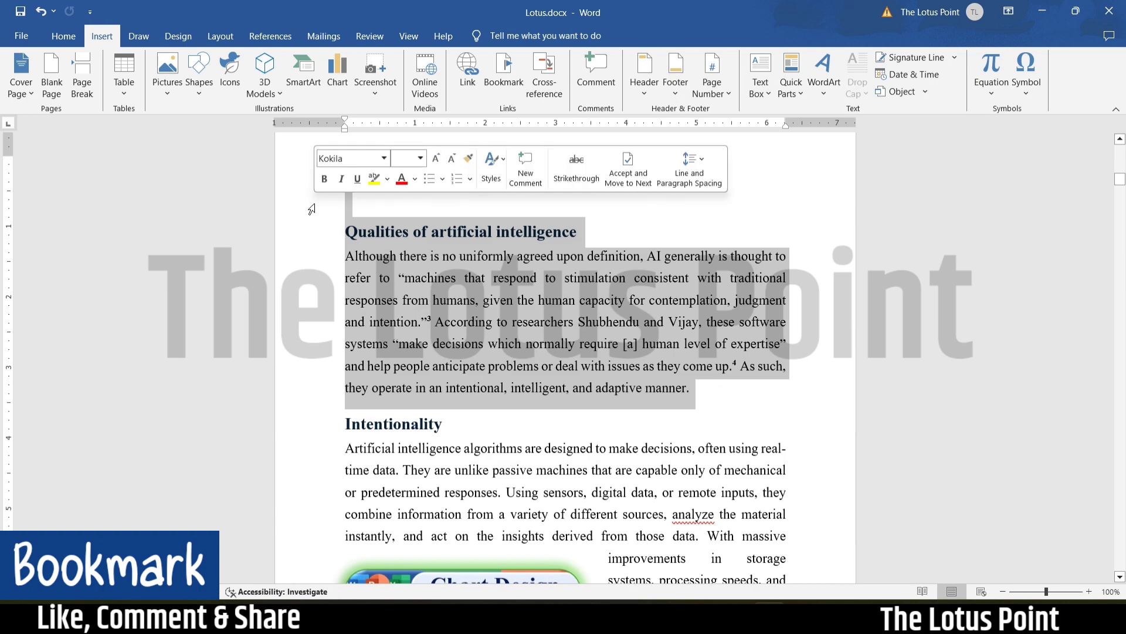
{"action": "left_click_drag", "start_coordinate": [1120, 178], "coordinate": [1120, 292]}
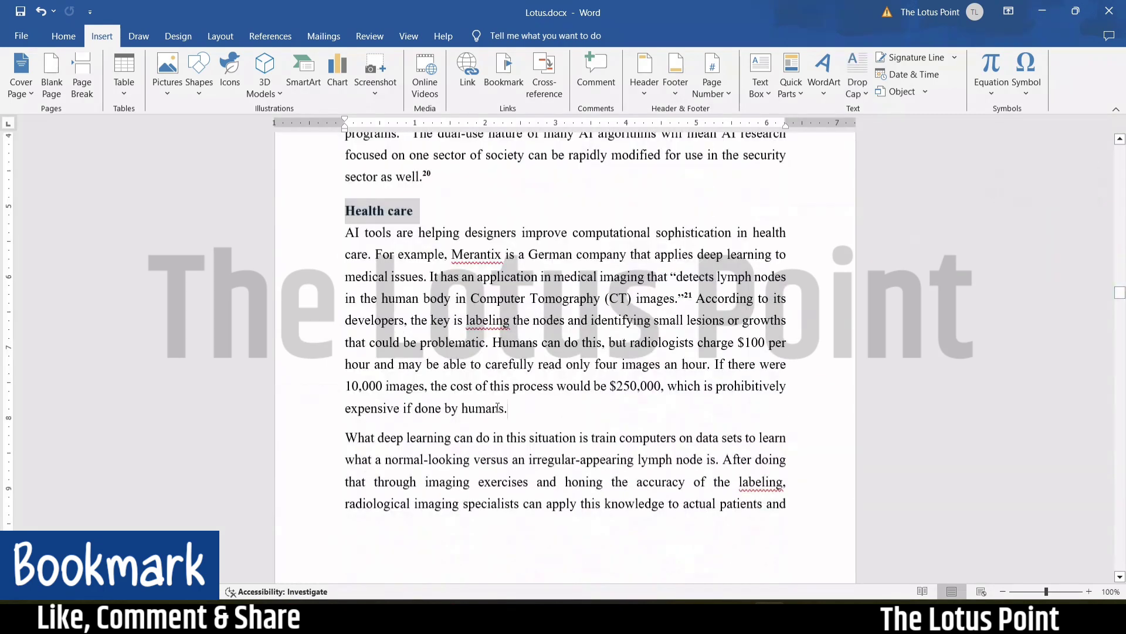
{"action": "left_click_drag", "start_coordinate": [498, 408], "coordinate": [461, 409]}
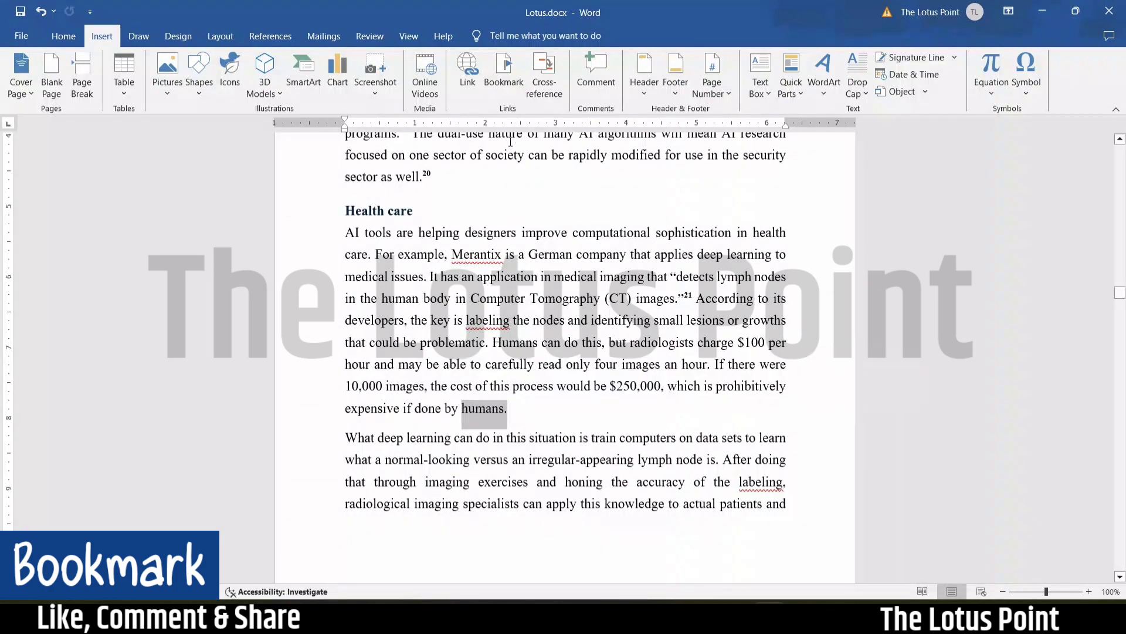
{"action": "left_click", "coordinate": [504, 72]}
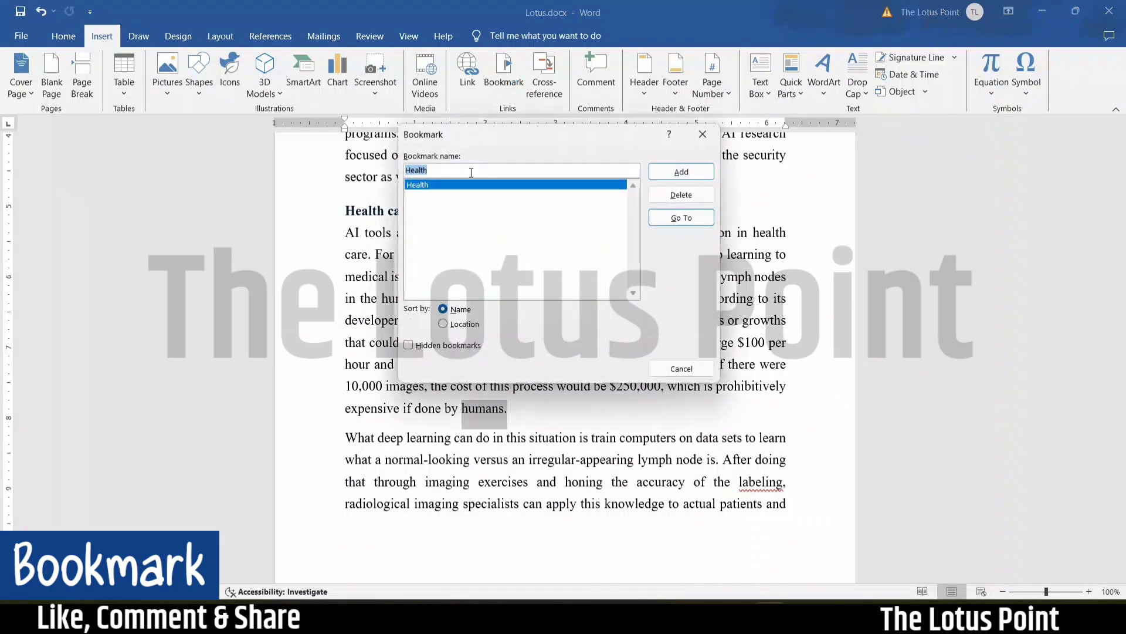
{"action": "left_click", "coordinate": [680, 172]}
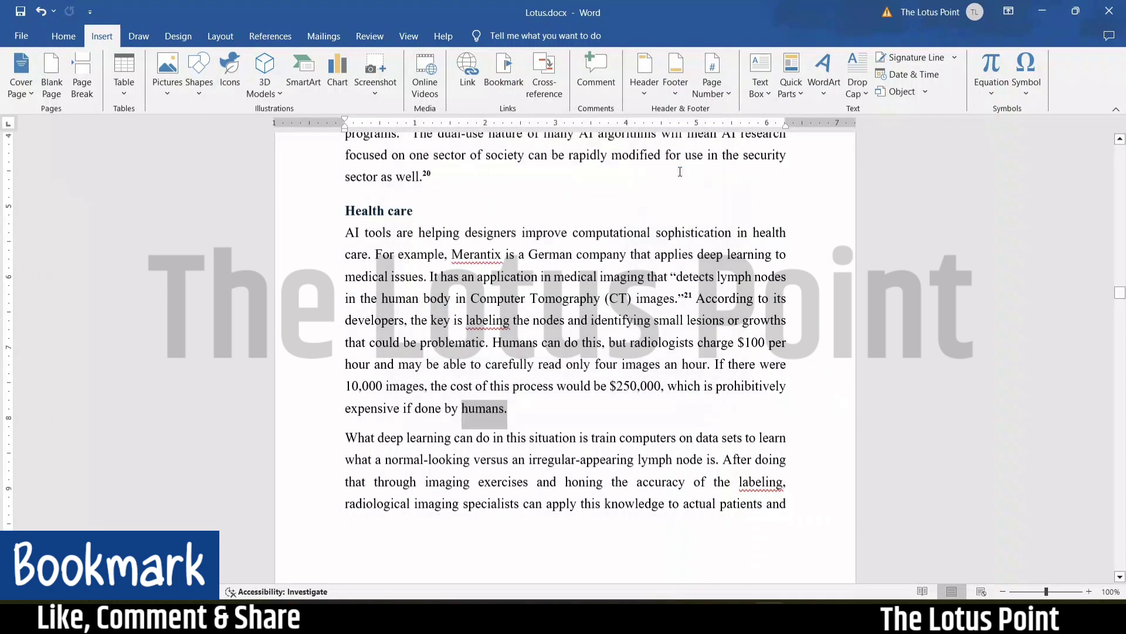
{"action": "left_click", "coordinate": [614, 363]}
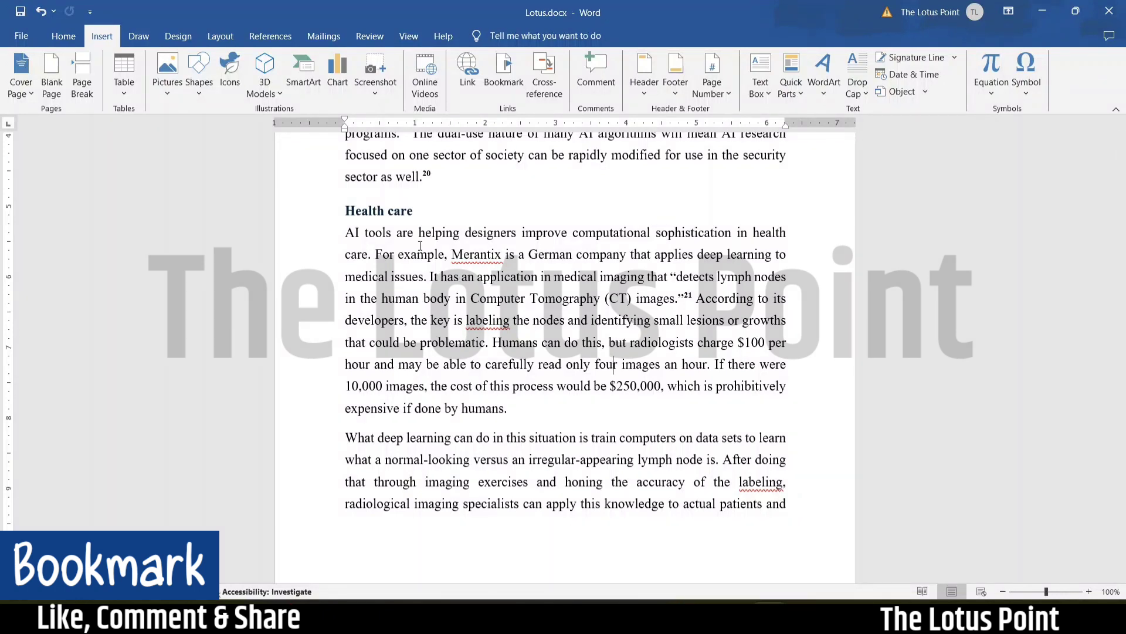
Step: Check that the Human and Health bookmarks each jump to their marked spots
{"action": "left_click", "coordinate": [503, 69]}
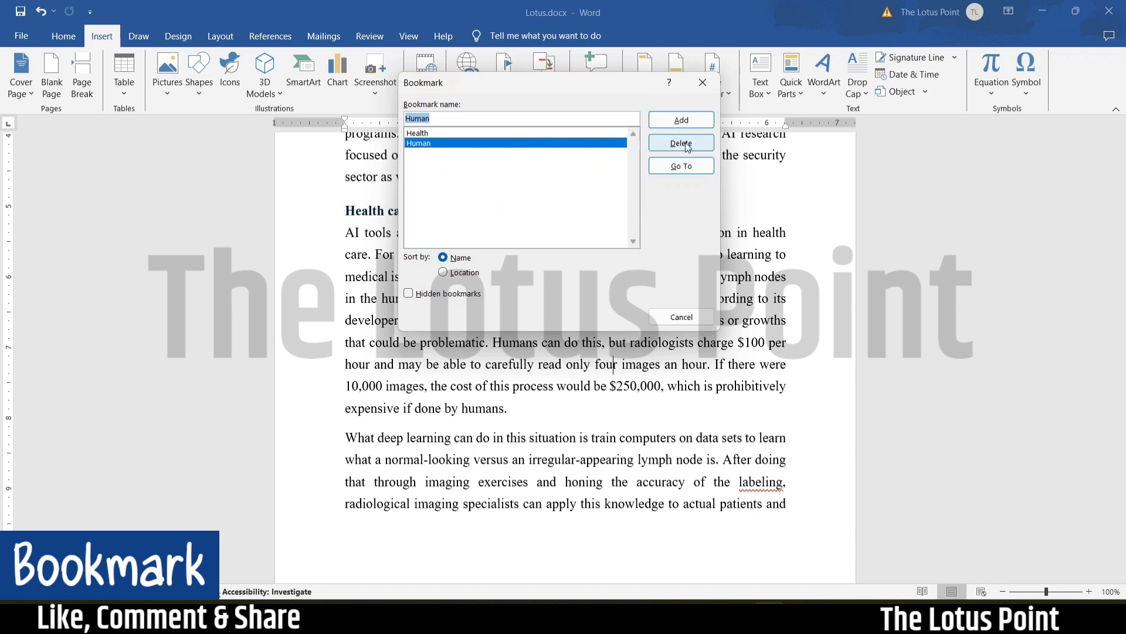
{"action": "left_click", "coordinate": [690, 167]}
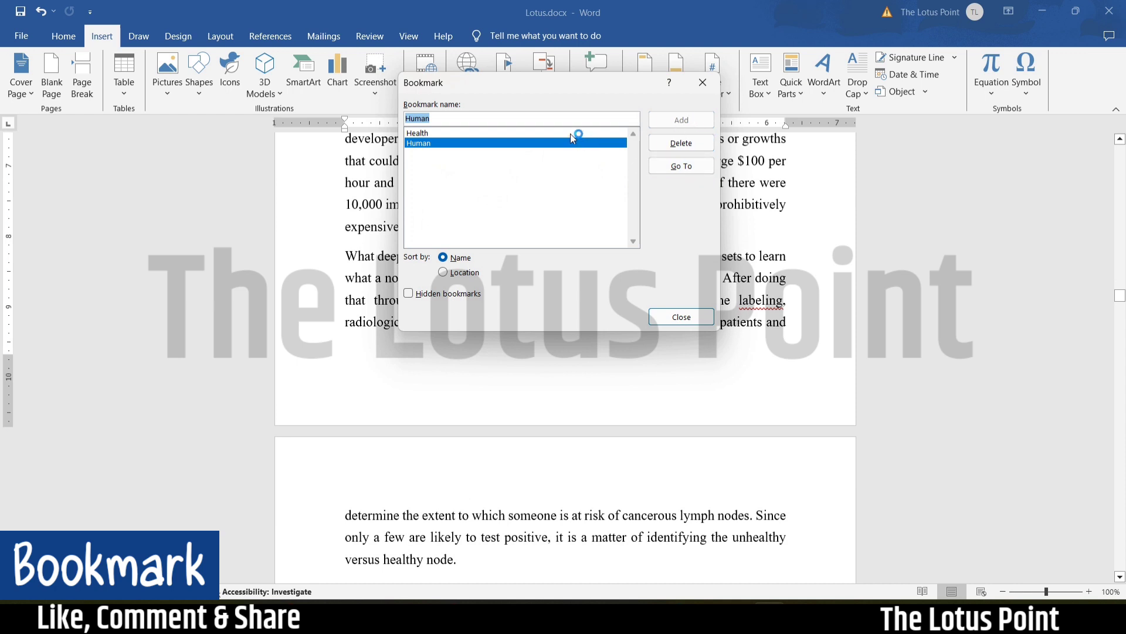
{"action": "left_click", "coordinate": [573, 134]}
{"action": "left_click", "coordinate": [684, 167]}
{"action": "left_click", "coordinate": [703, 82]}
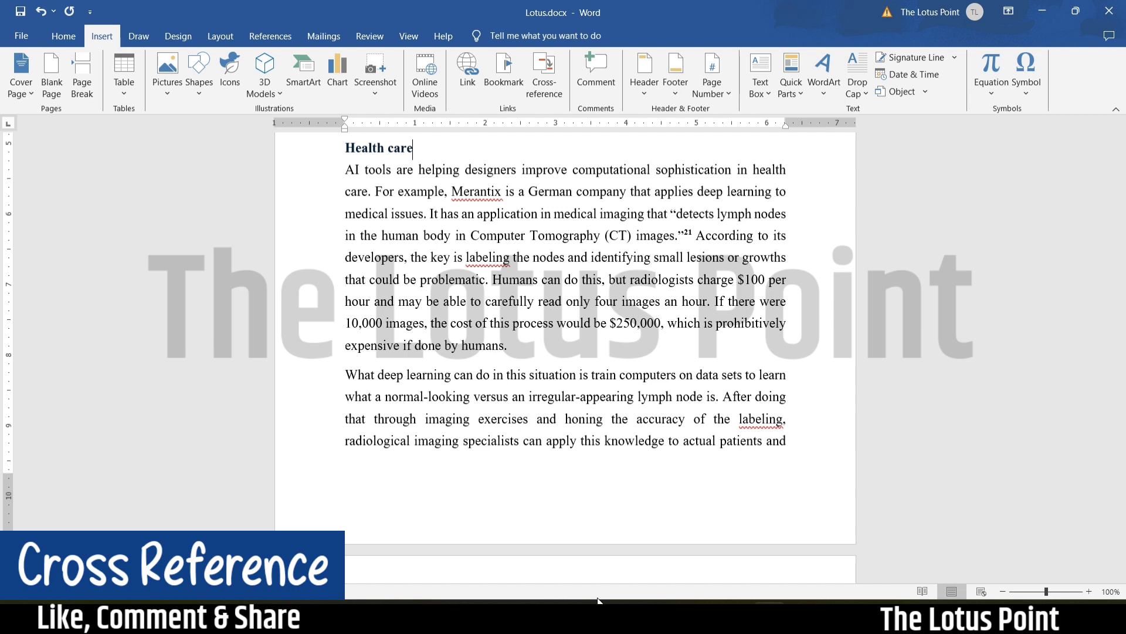
Step: Add a blank line above the document title and start a cross-reference
{"action": "left_click_drag", "start_coordinate": [1120, 281], "coordinate": [1120, 148]}
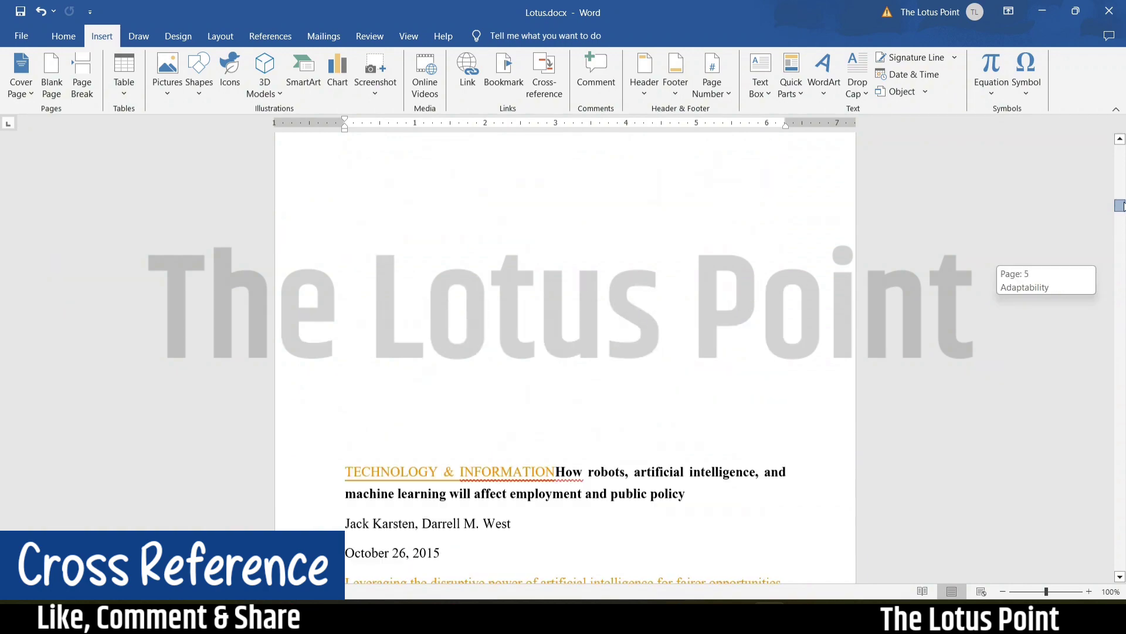
{"action": "key", "text": "Return"}
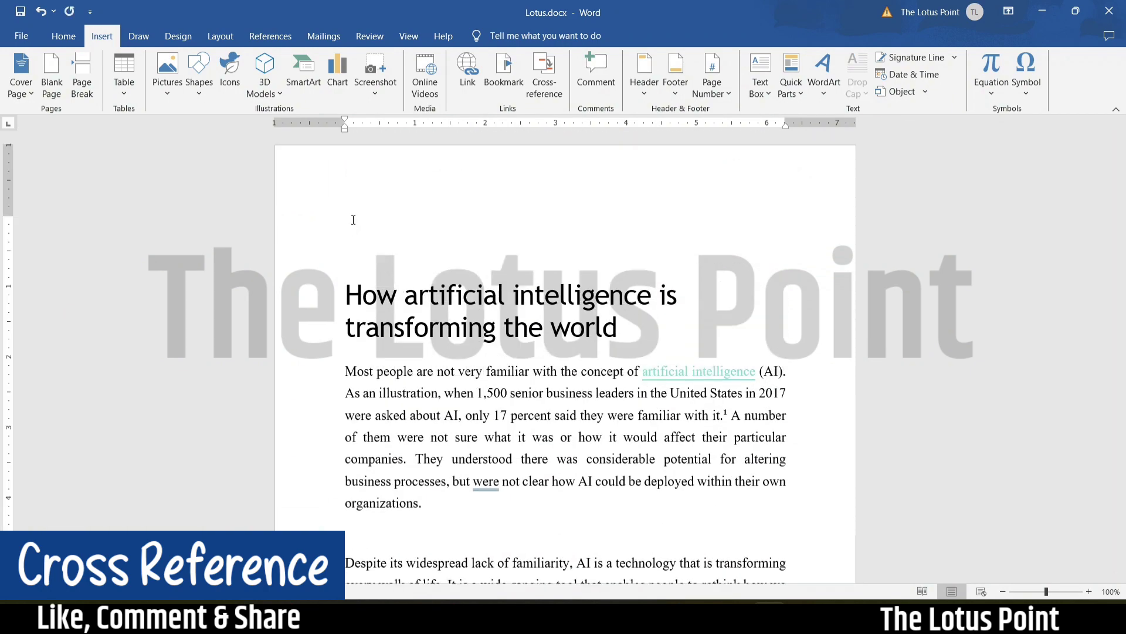
{"action": "left_click", "coordinate": [543, 85]}
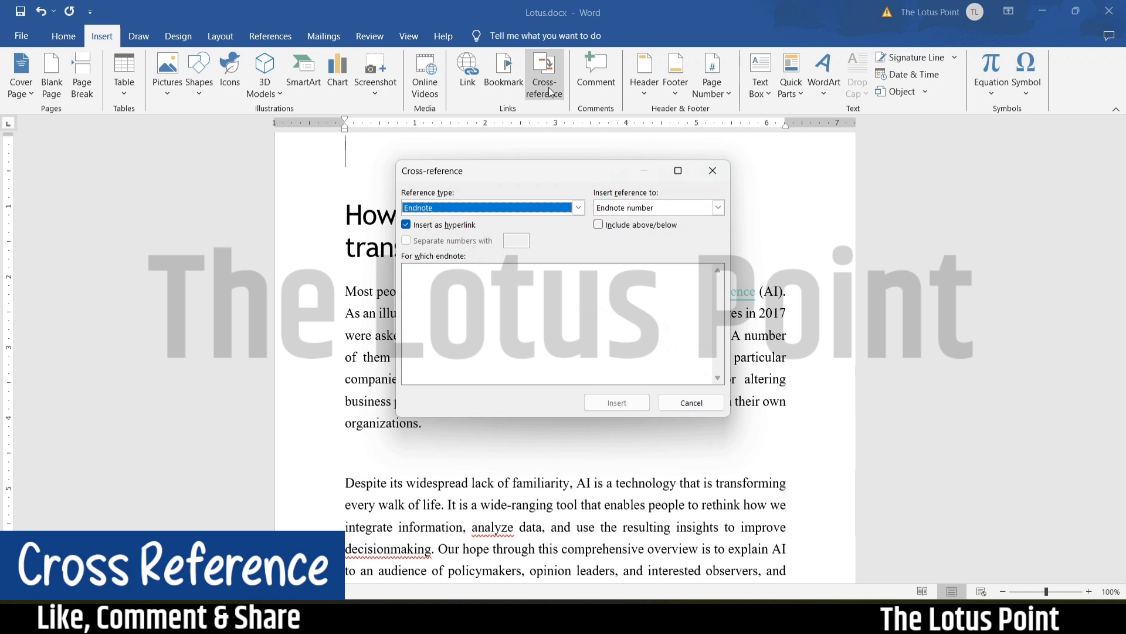
{"action": "left_click", "coordinate": [579, 206]}
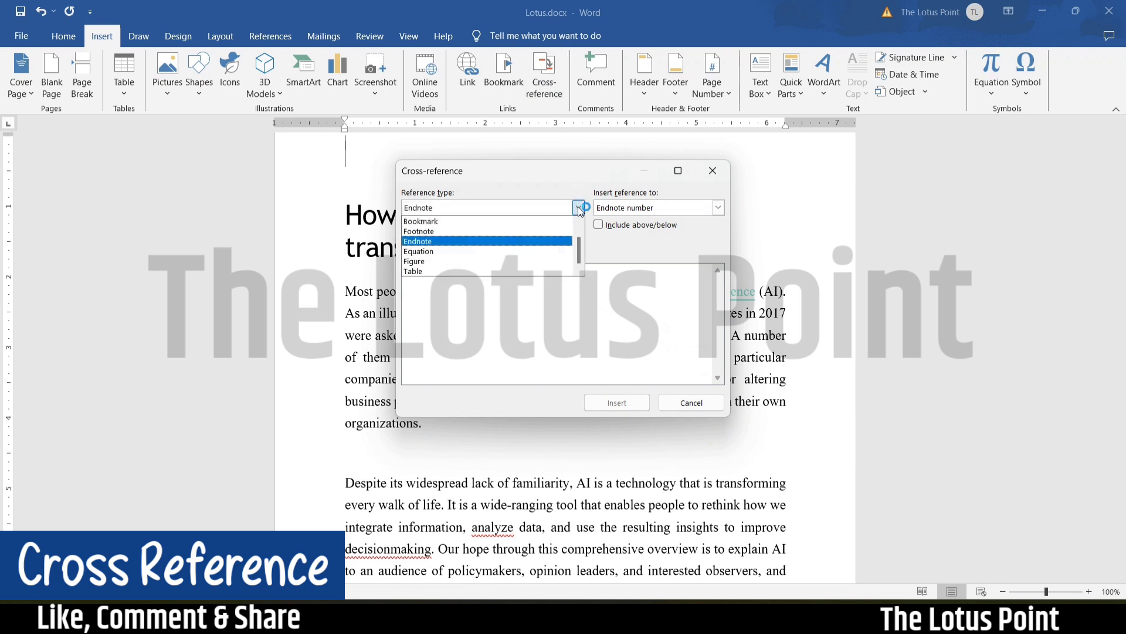
{"action": "left_click_drag", "start_coordinate": [580, 246], "coordinate": [580, 232]}
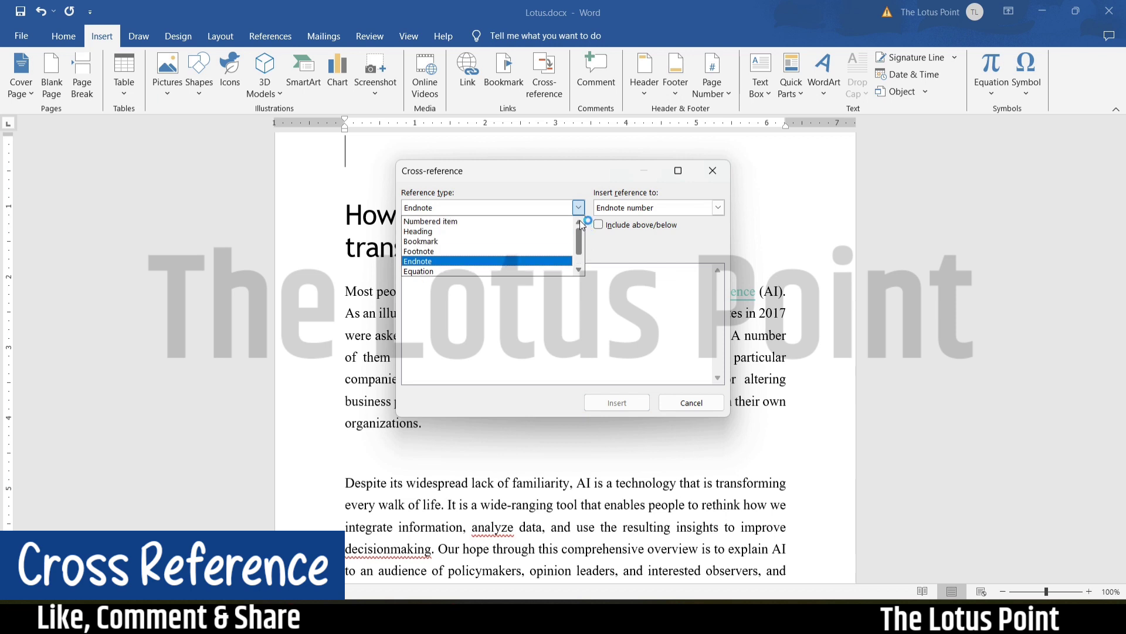
Step: Try the Numbered item, Heading and Bookmark reference types, settling on Heading
{"action": "left_click", "coordinate": [463, 222]}
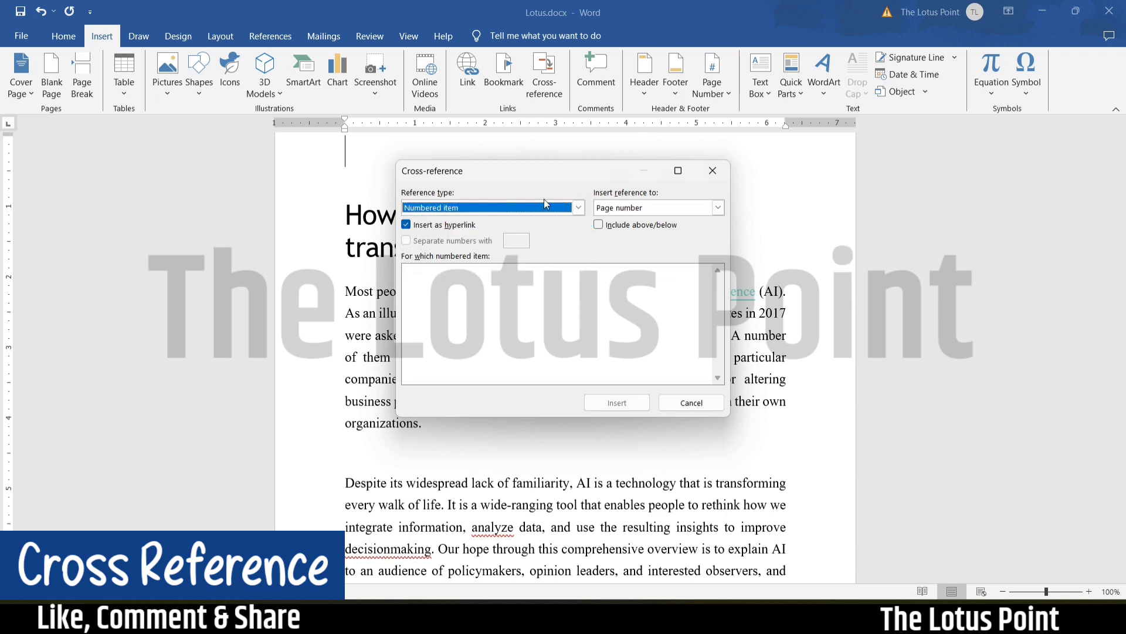
{"action": "left_click", "coordinate": [579, 209]}
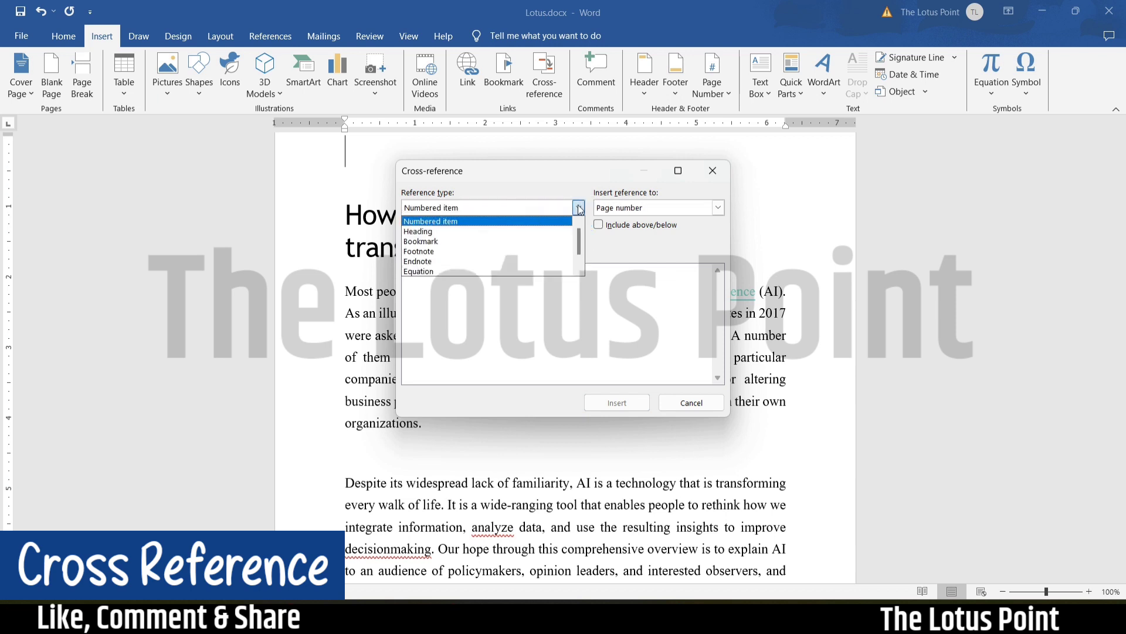
{"action": "left_click", "coordinate": [508, 231]}
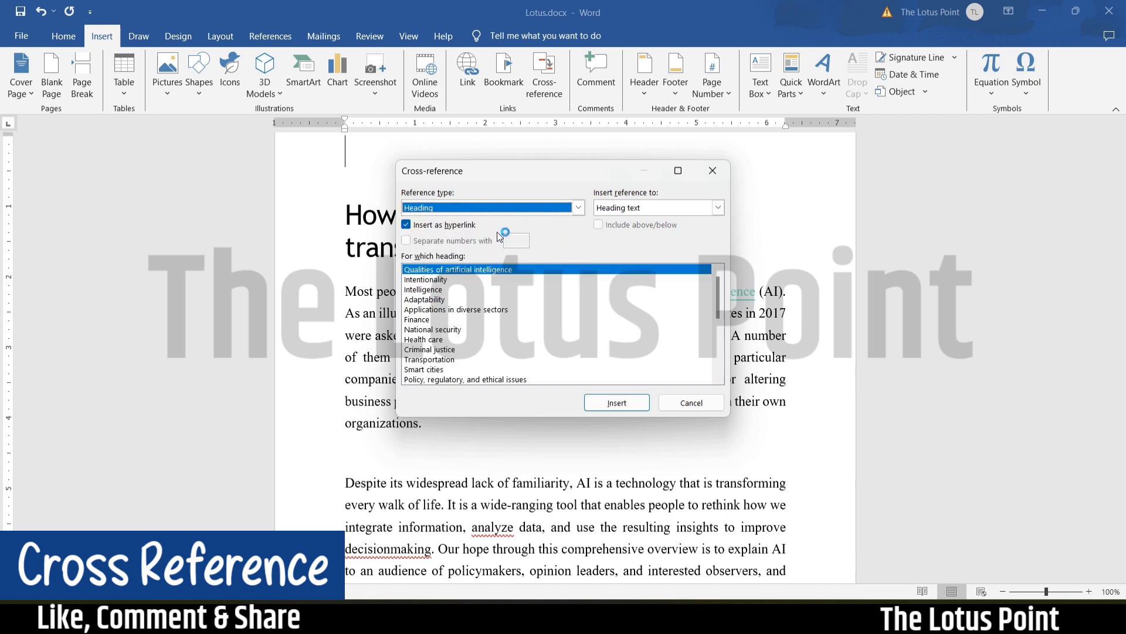
{"action": "left_click", "coordinate": [579, 209]}
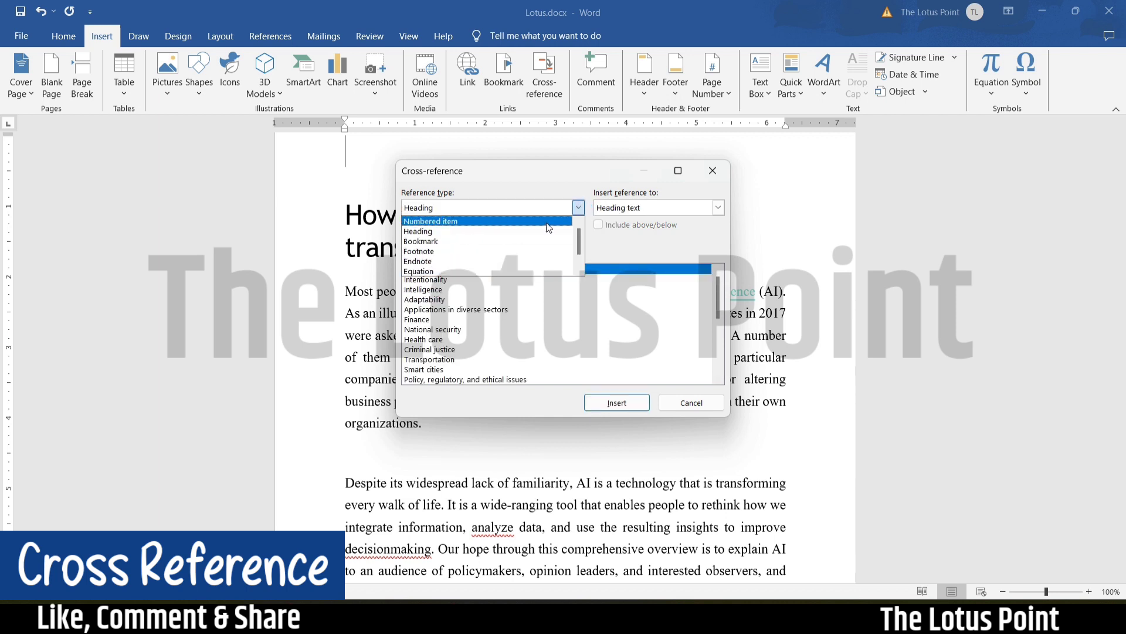
{"action": "left_click", "coordinate": [519, 241]}
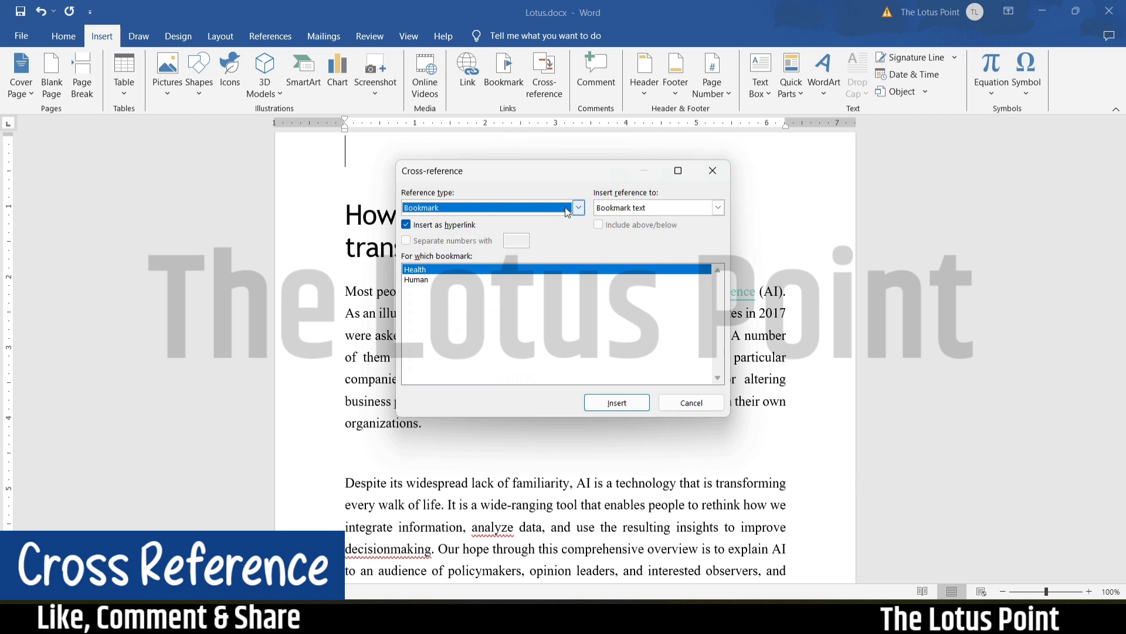
{"action": "left_click", "coordinate": [580, 208]}
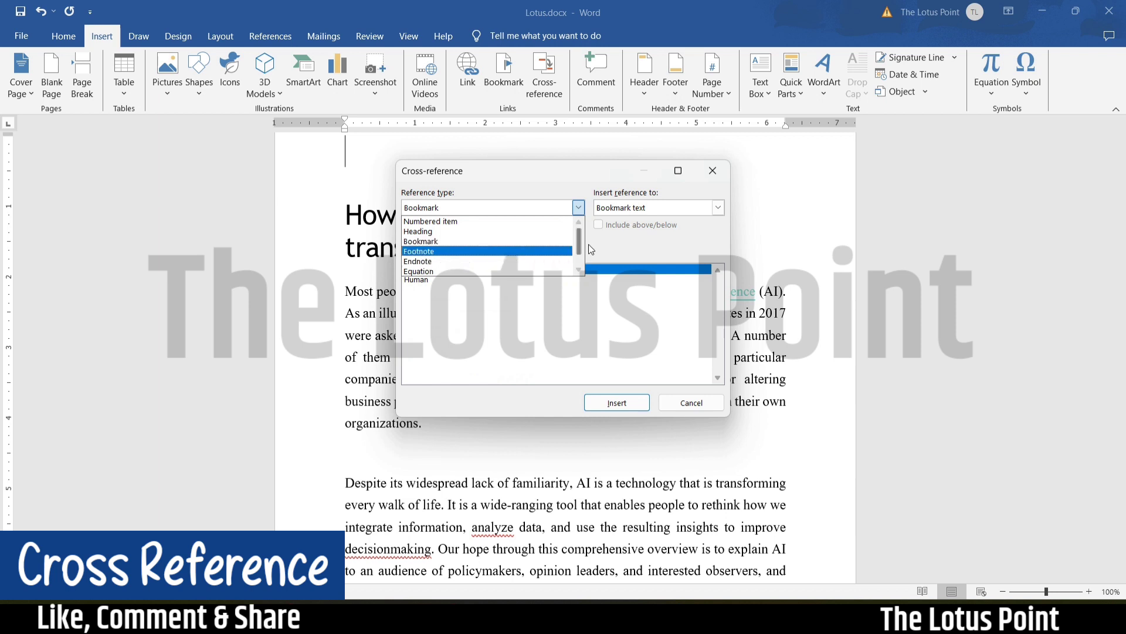
{"action": "scroll", "coordinate": [581, 241], "scroll_direction": "down", "scroll_amount": 2}
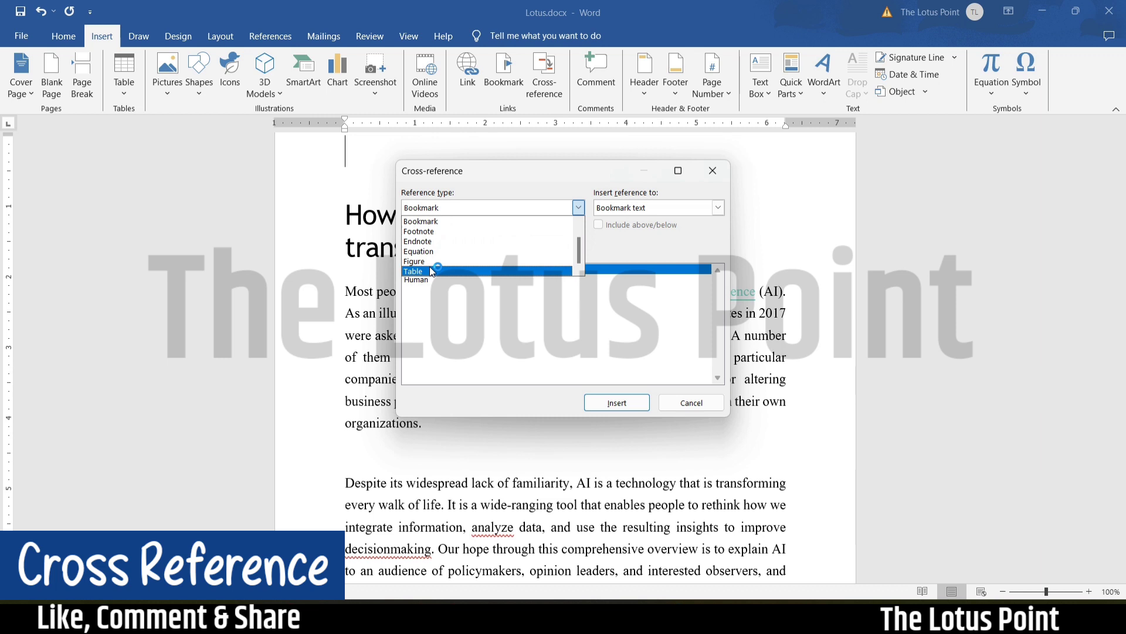
{"action": "left_click", "coordinate": [432, 279]}
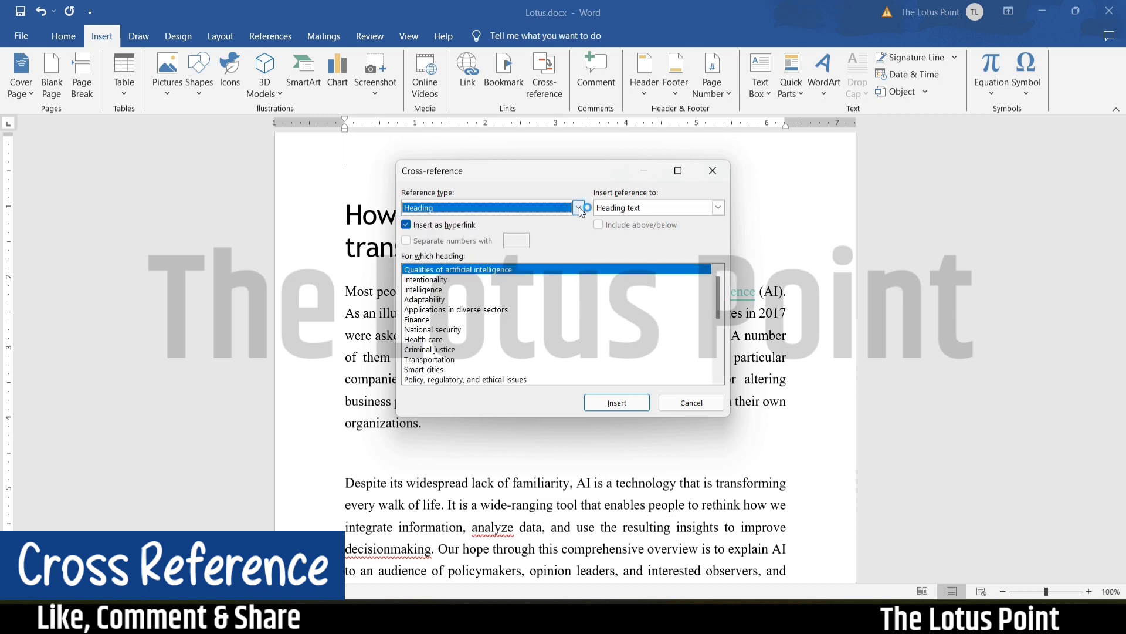
Step: Explore the Insert reference to options, such as heading number (no context) and above/below
{"action": "mouse_move", "coordinate": [717, 294]}
{"action": "left_mouse_down"}
{"action": "mouse_move", "coordinate": [716, 343]}
{"action": "mouse_move", "coordinate": [729, 276]}
{"action": "left_mouse_up"}
{"action": "left_click", "coordinate": [720, 209]}
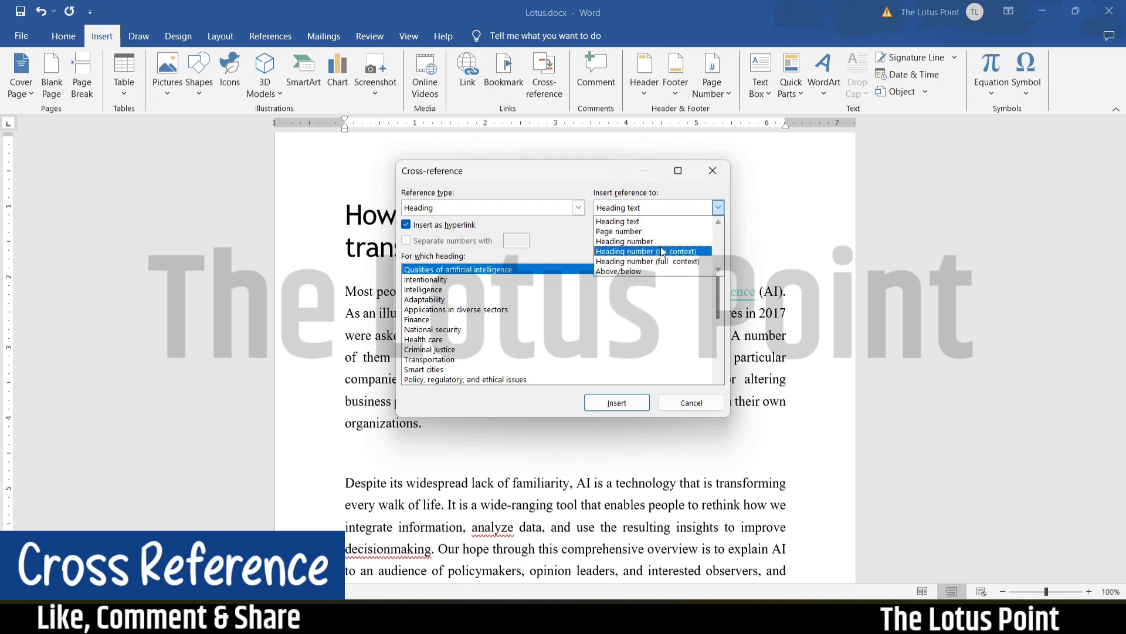
{"action": "left_click", "coordinate": [647, 232]}
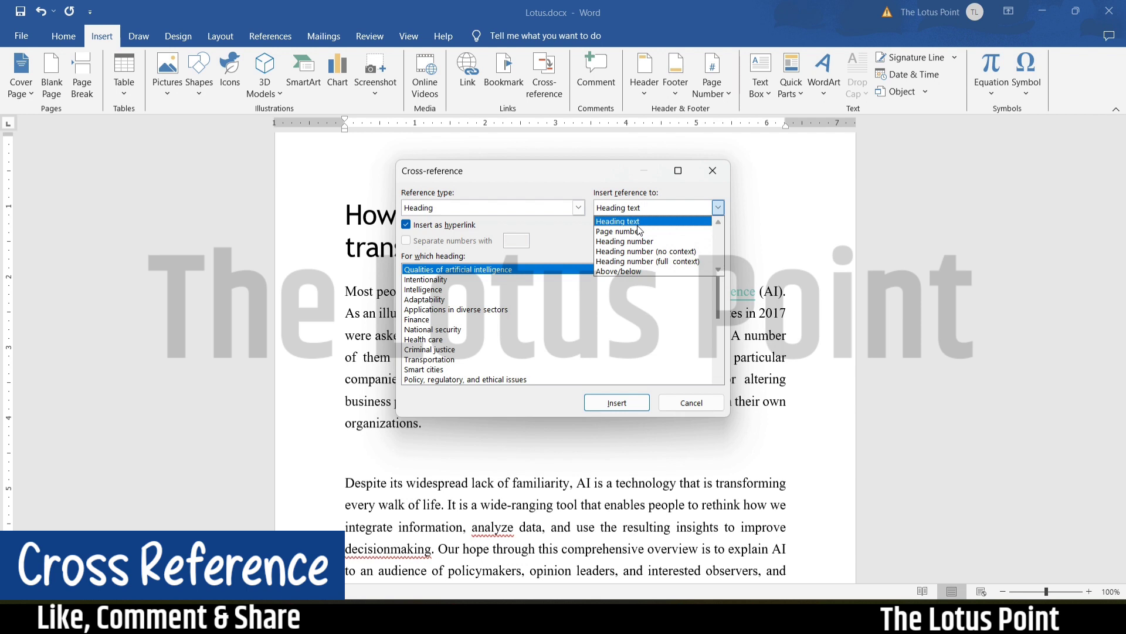
{"action": "left_click", "coordinate": [638, 233]}
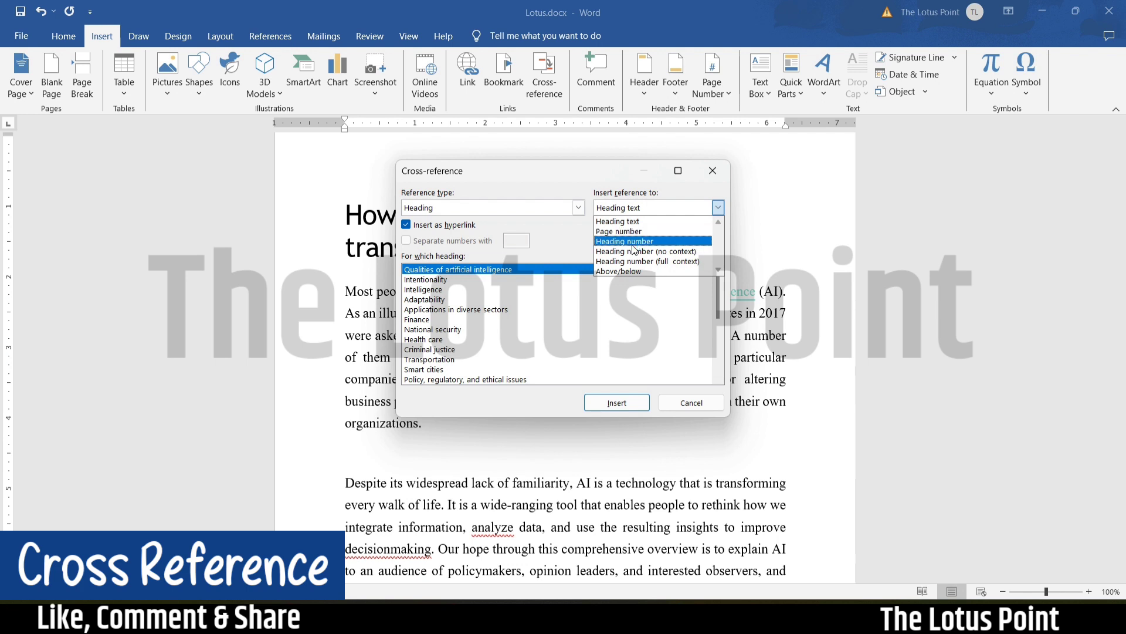
{"action": "left_click", "coordinate": [648, 253]}
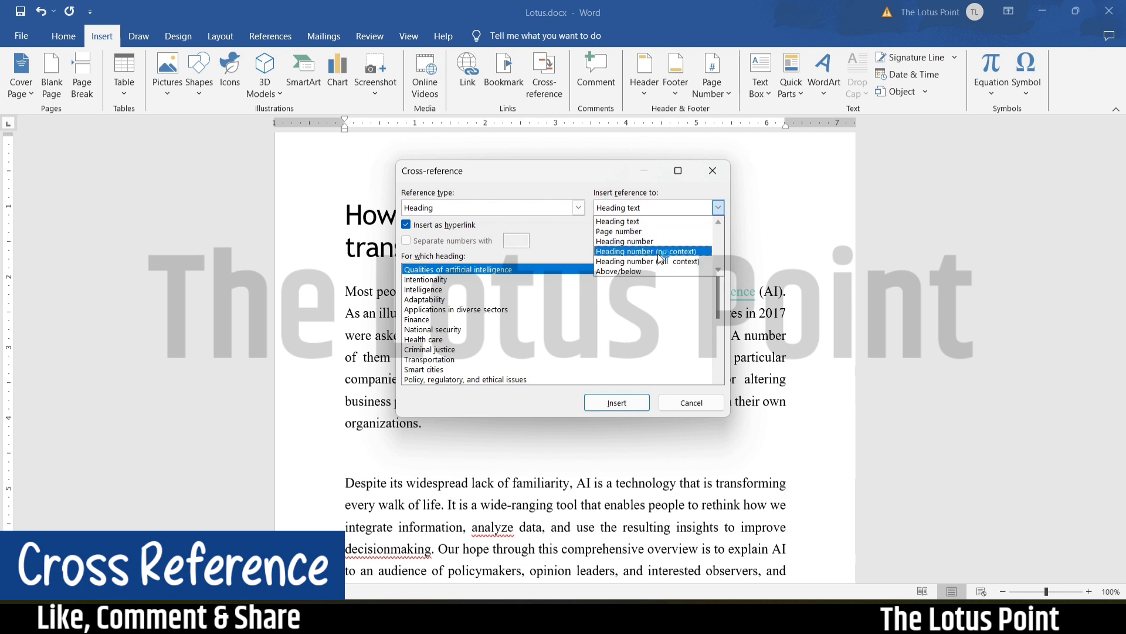
{"action": "left_click", "coordinate": [656, 271]}
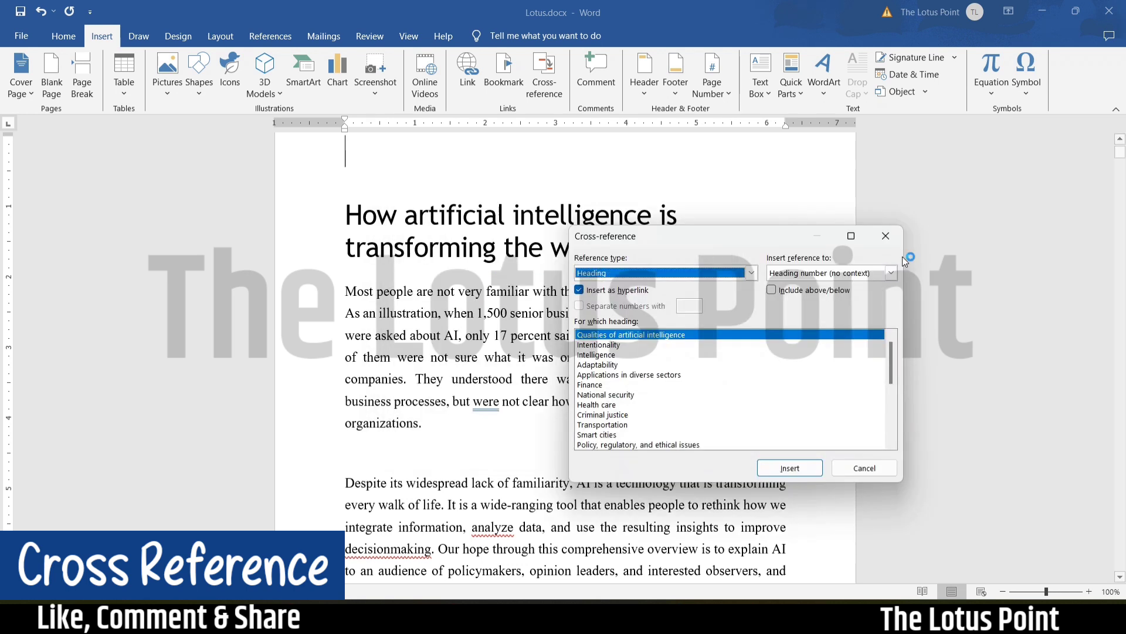
Step: Insert a Heading text reference to 'Qualities of artificial intelligence' above the title
{"action": "left_click", "coordinate": [891, 273]}
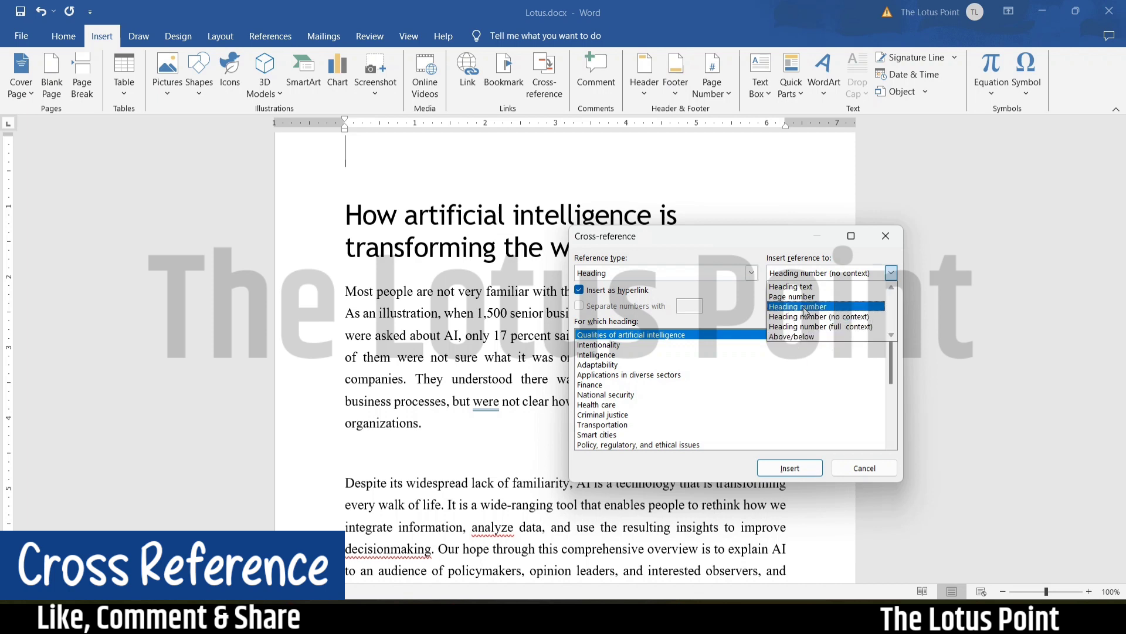
{"action": "left_click", "coordinate": [784, 287]}
{"action": "left_click", "coordinate": [783, 287]}
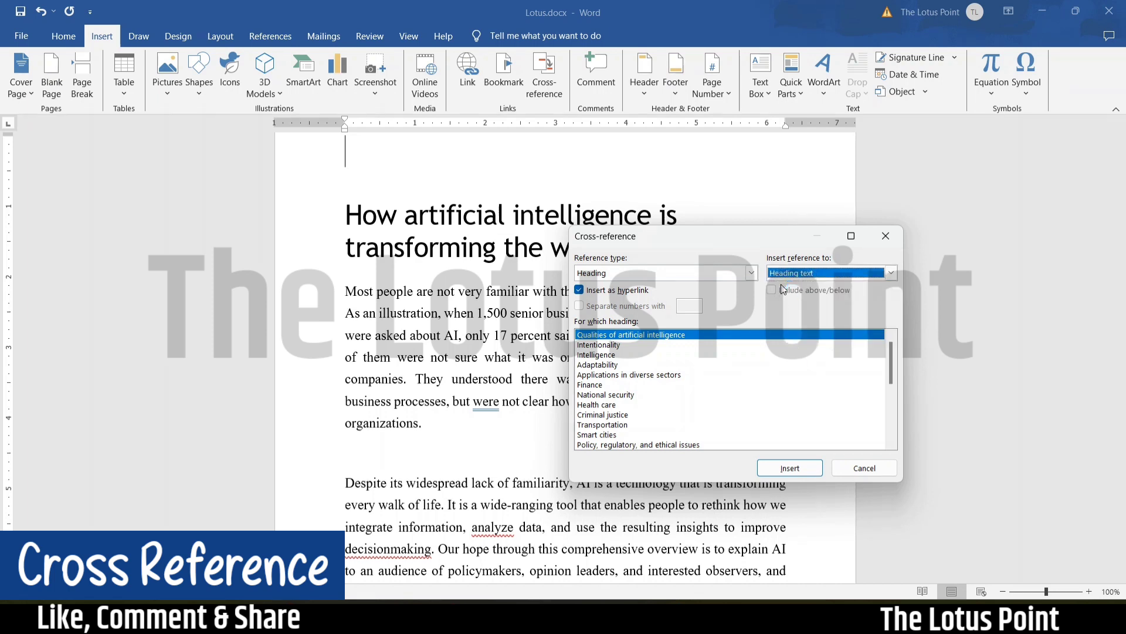
{"action": "left_click", "coordinate": [791, 469]}
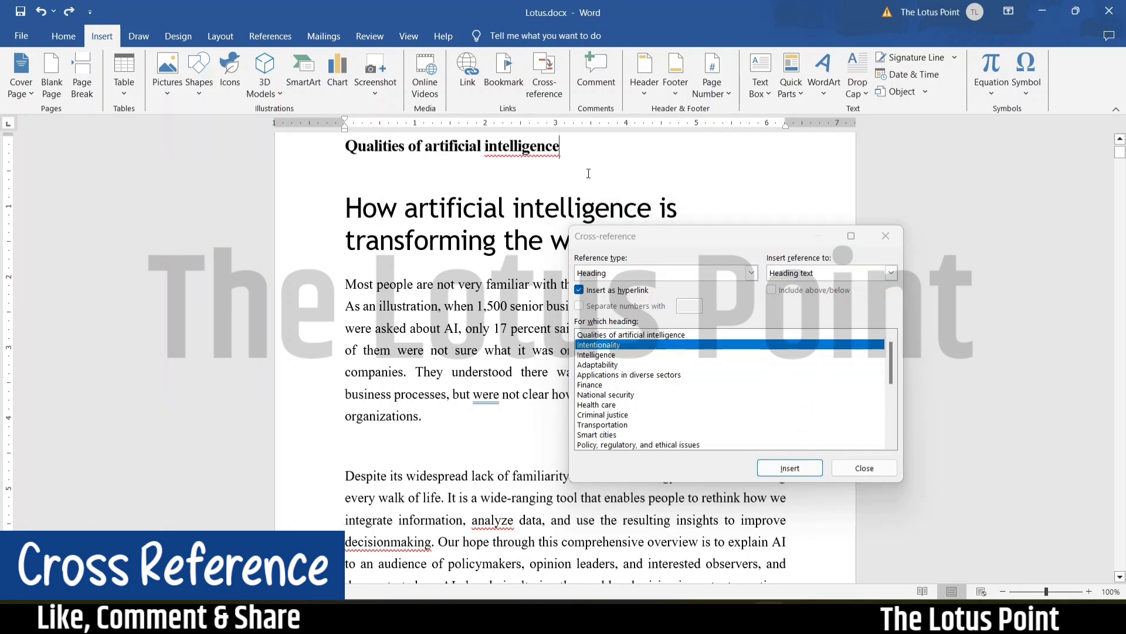
Step: Add 'Intentionality' and 'Intelligence' heading references on separate new lines, then close the dialog
{"action": "key", "text": "Return"}
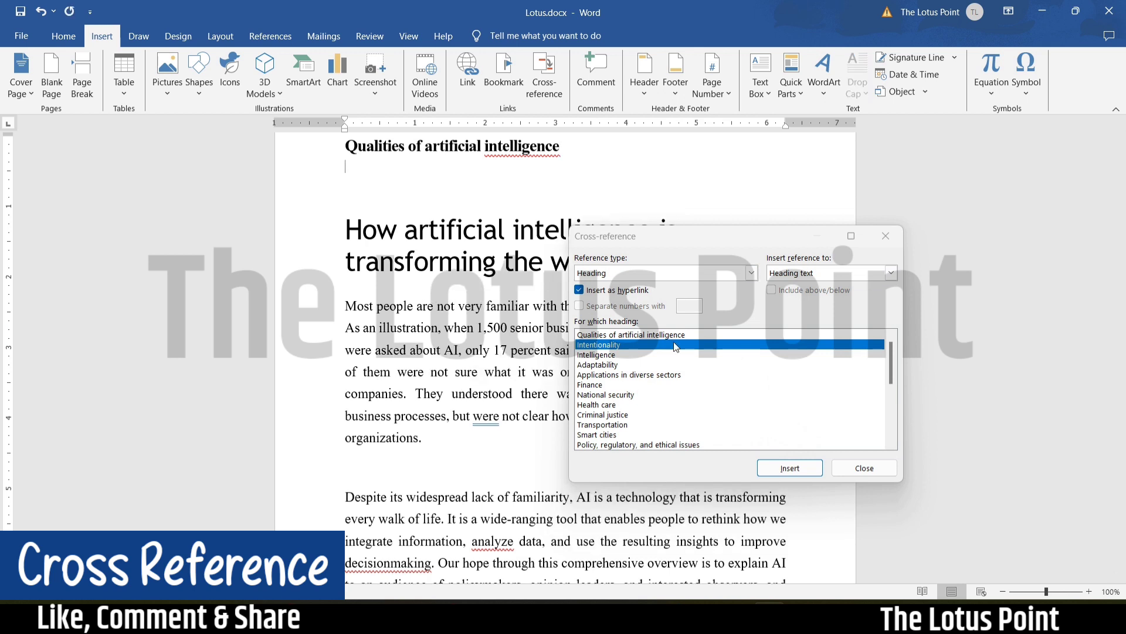
{"action": "left_click", "coordinate": [797, 469]}
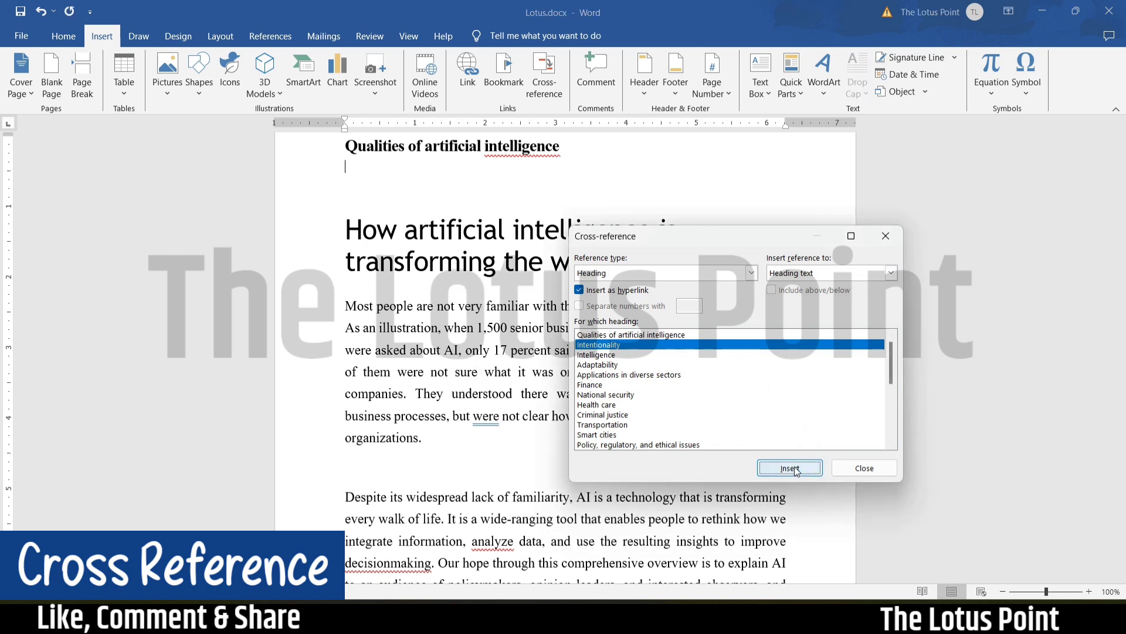
{"action": "key", "text": "Return"}
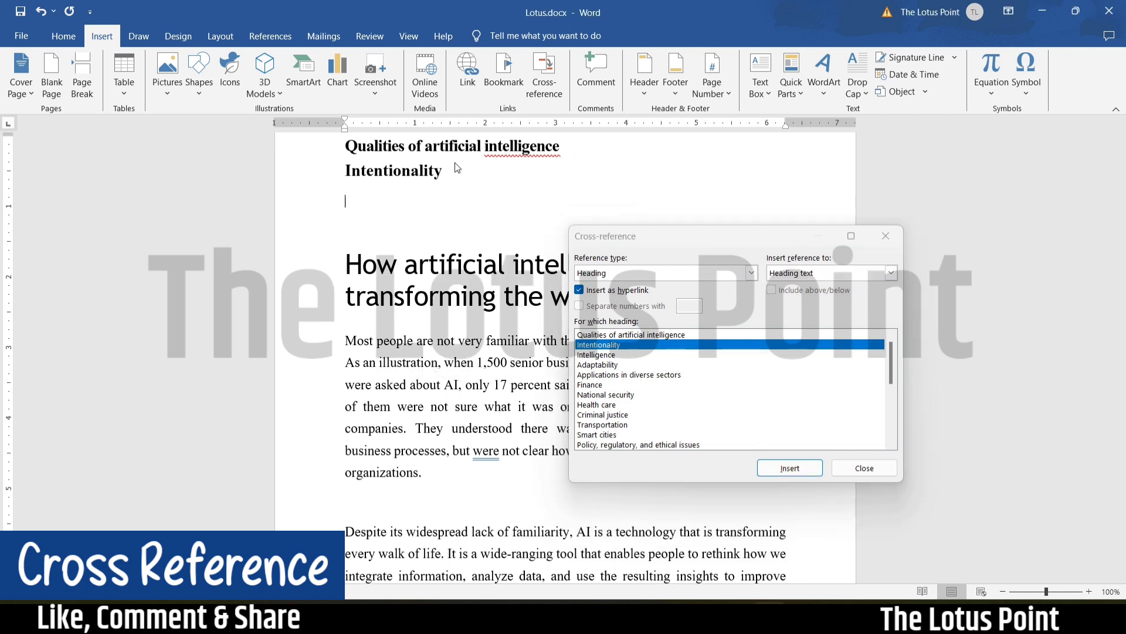
{"action": "left_click", "coordinate": [592, 356]}
{"action": "left_click", "coordinate": [771, 467]}
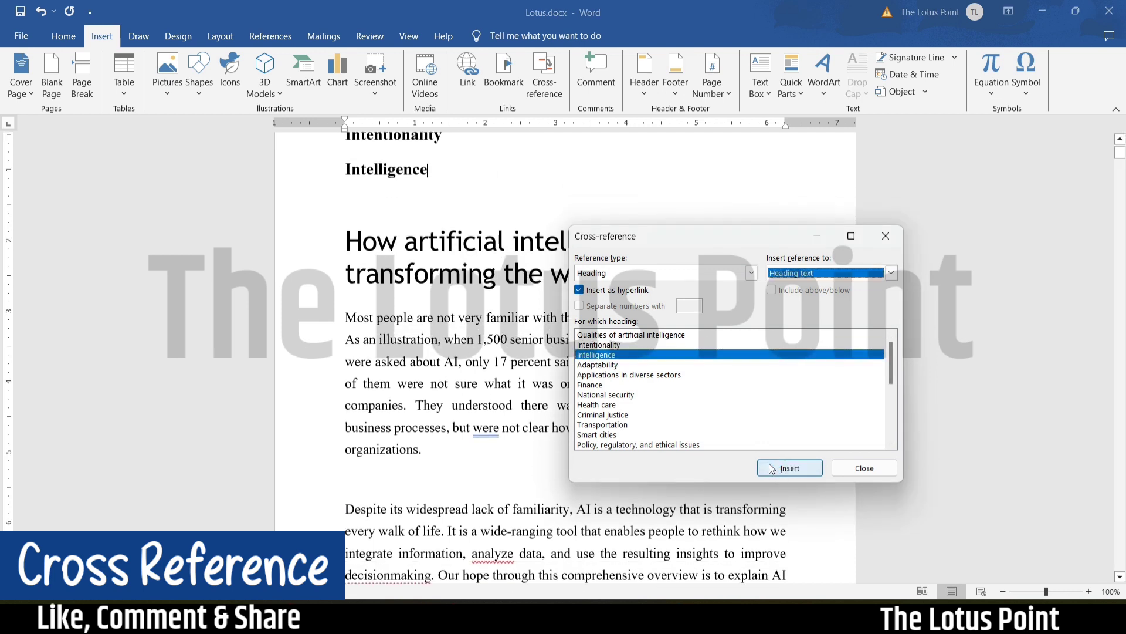
{"action": "left_click", "coordinate": [887, 236]}
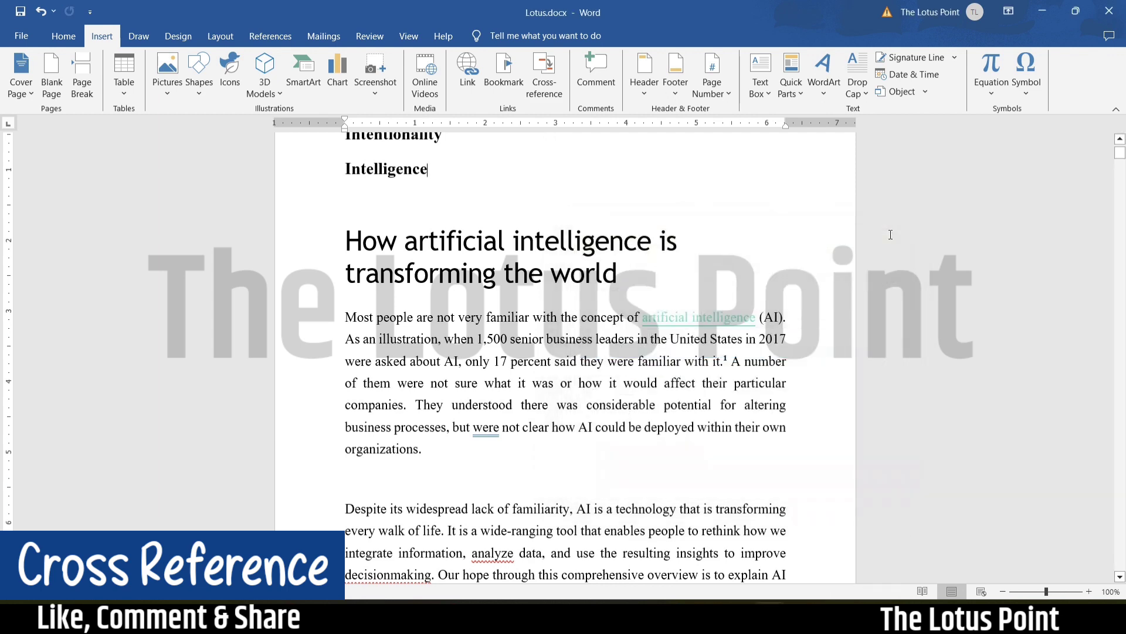
Step: Follow the Qualities link, undo a stray edit, and select 'Artificial intelligence' opening Intentionality
{"action": "left_click_drag", "start_coordinate": [1120, 154], "coordinate": [1121, 152]}
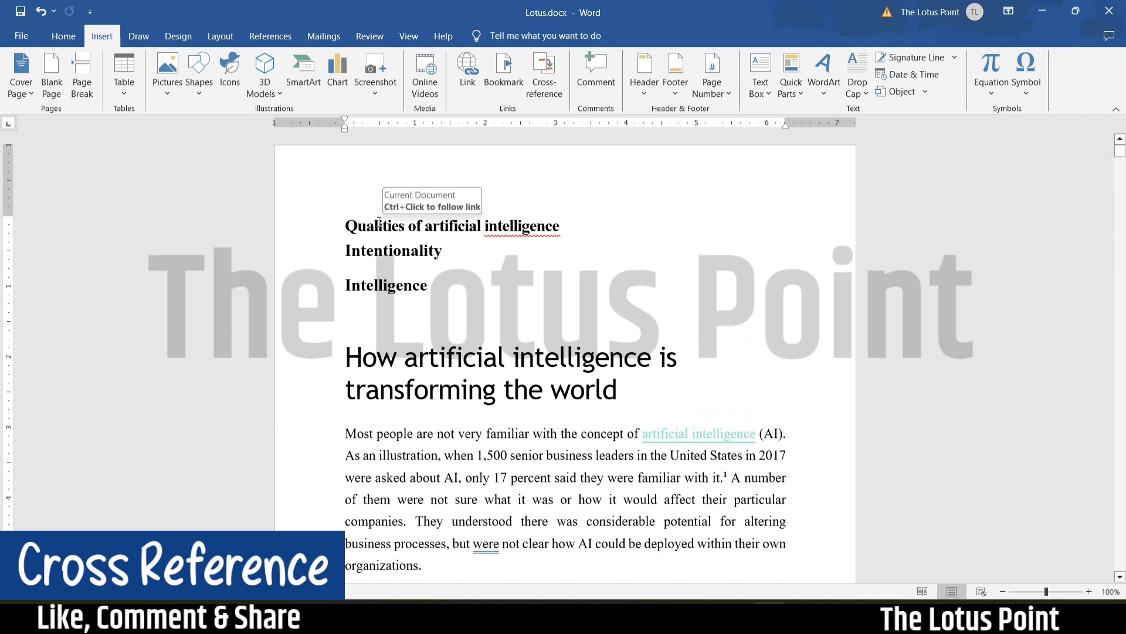
{"action": "left_click", "coordinate": [379, 223], "text": "ctrl"}
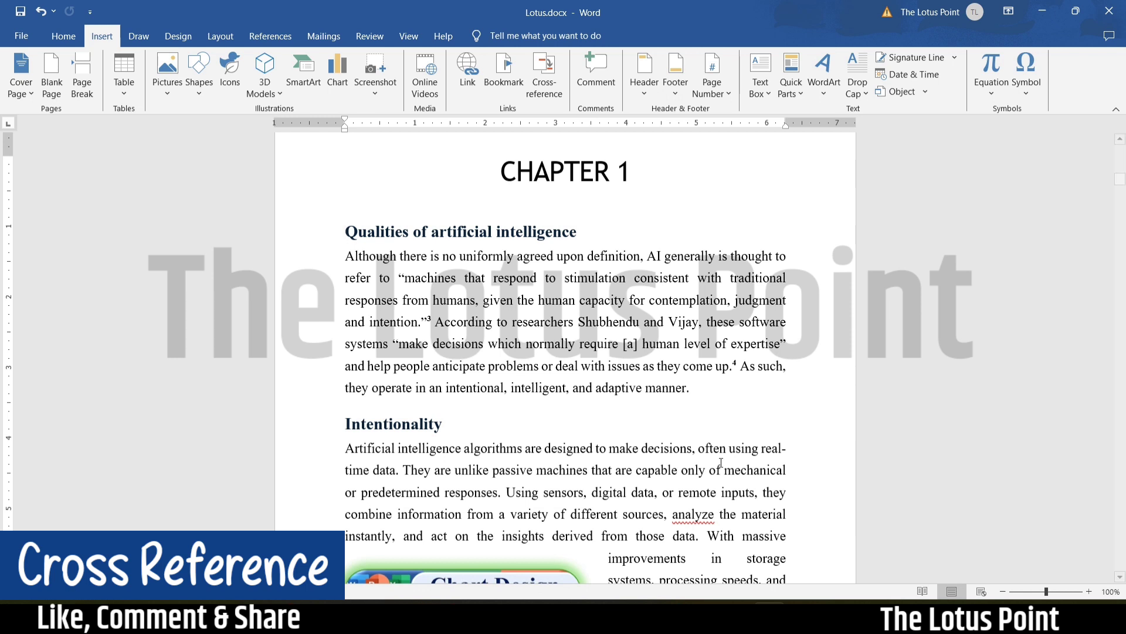
{"action": "left_click", "coordinate": [662, 364]}
{"action": "key", "text": "ctrl+z"}
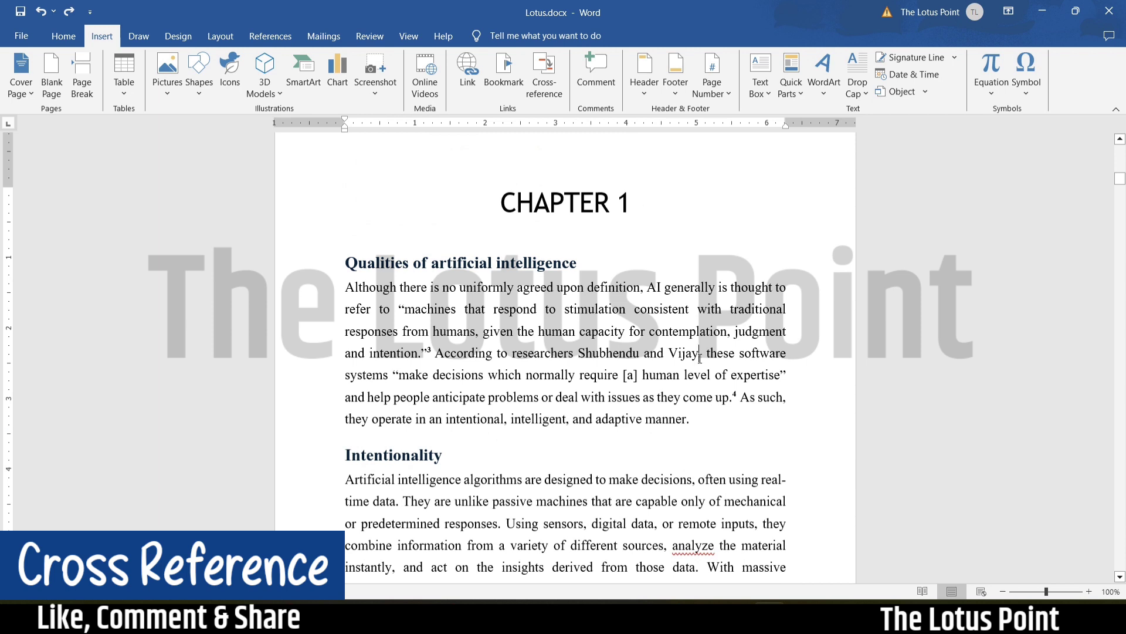
{"action": "left_click", "coordinate": [699, 355]}
{"action": "left_click_drag", "start_coordinate": [463, 480], "coordinate": [346, 481]}
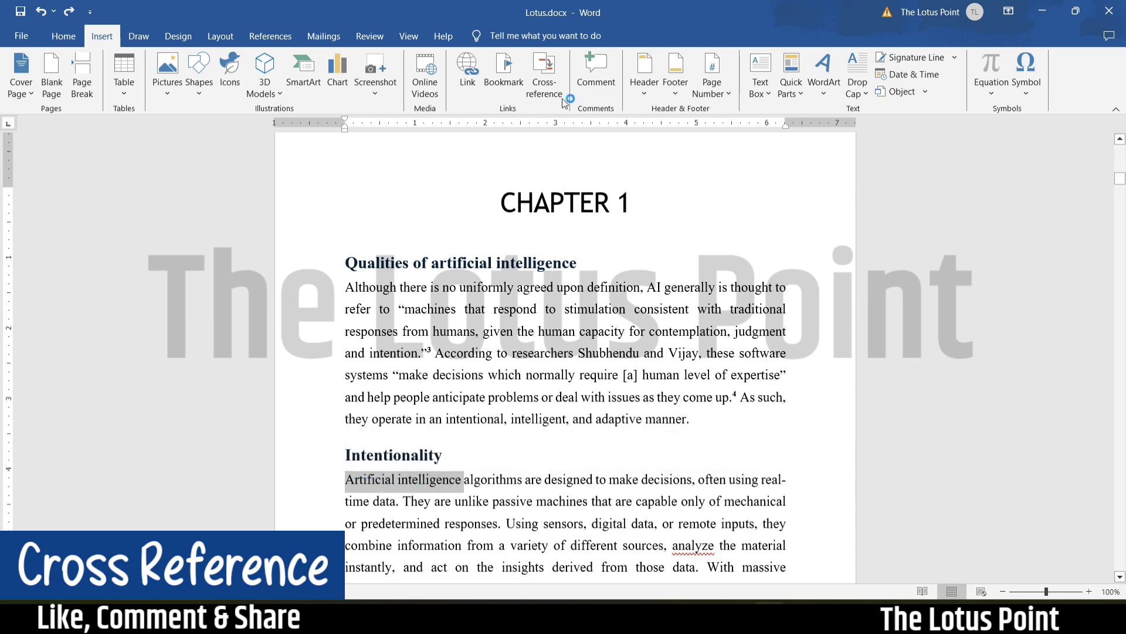
Step: Replace the selected 'Artificial intelligence' with a linked Intelligence heading-text cross-reference
{"action": "left_click", "coordinate": [543, 73]}
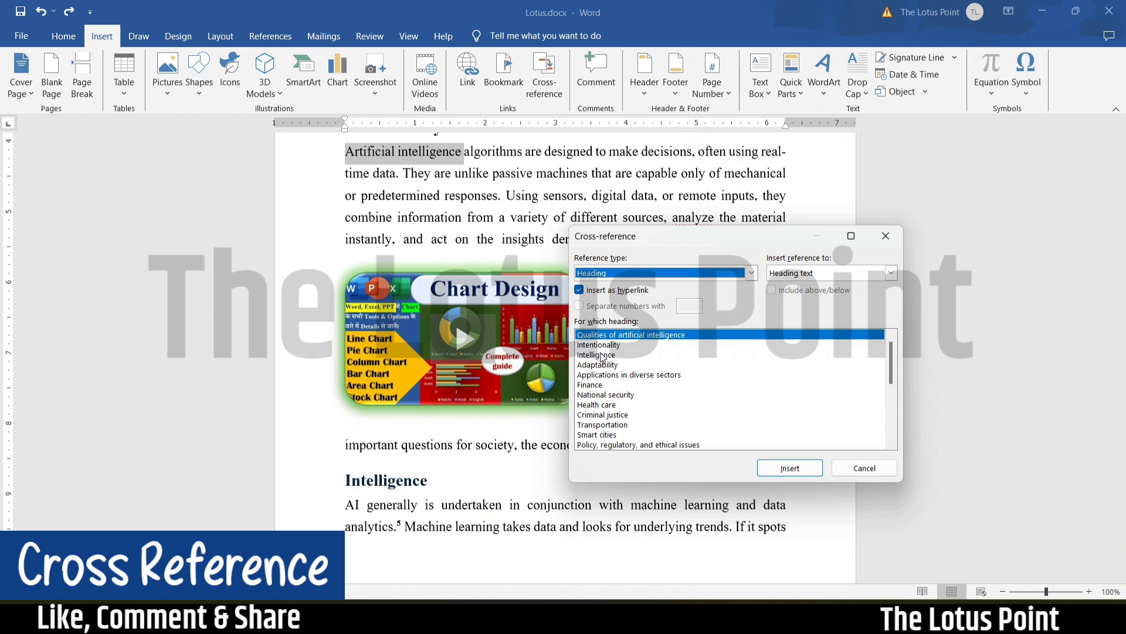
{"action": "left_click", "coordinate": [603, 358]}
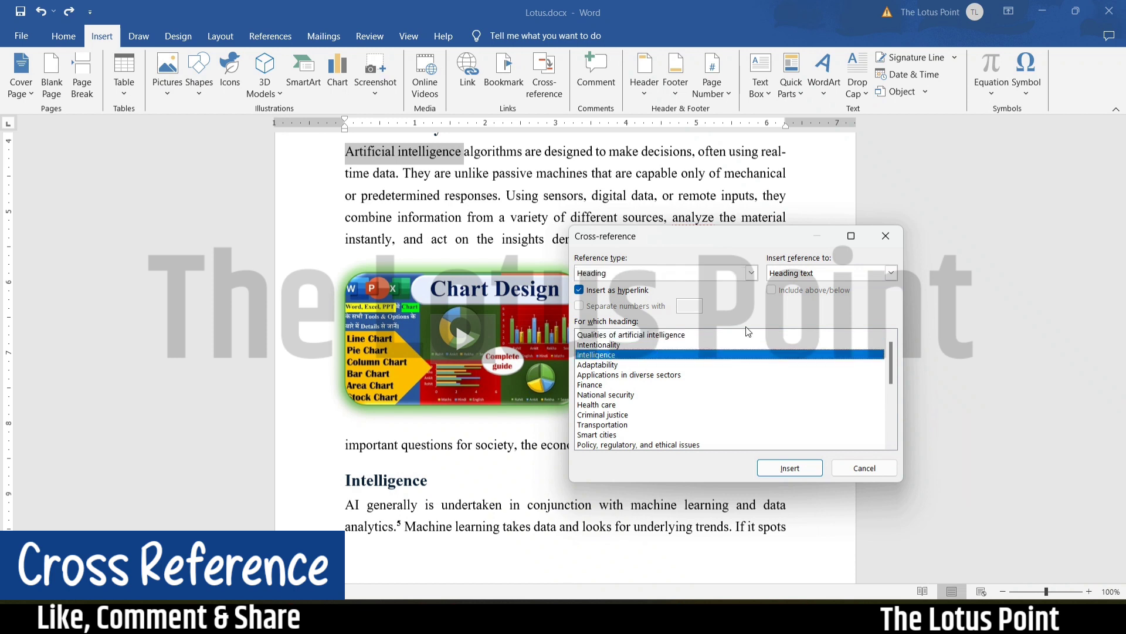
{"action": "left_click", "coordinate": [892, 274]}
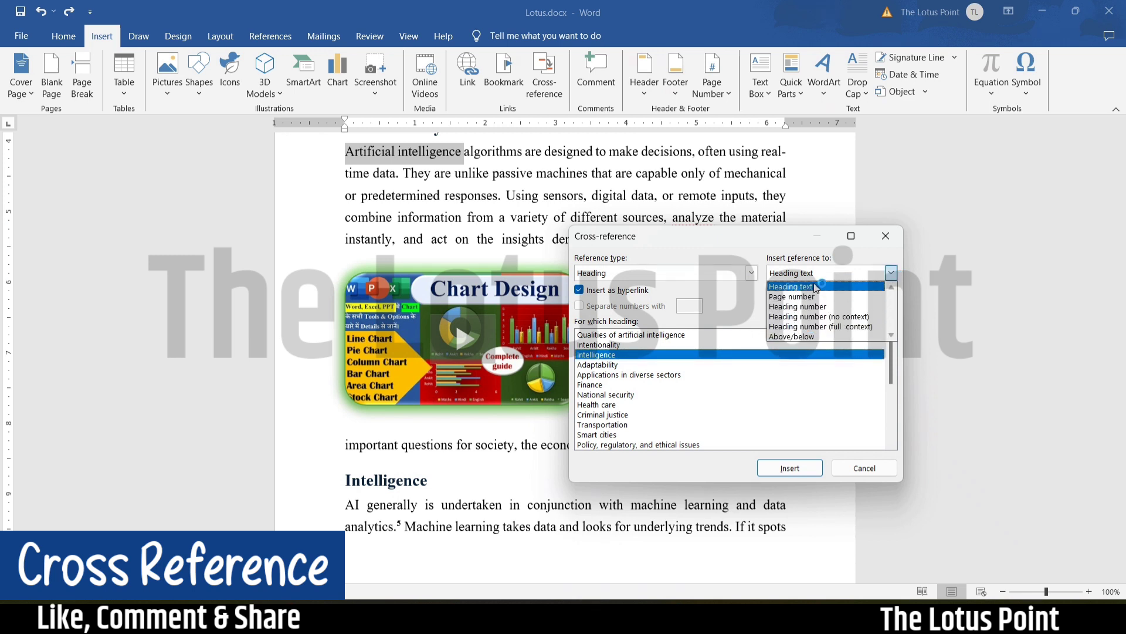
{"action": "left_click", "coordinate": [816, 287]}
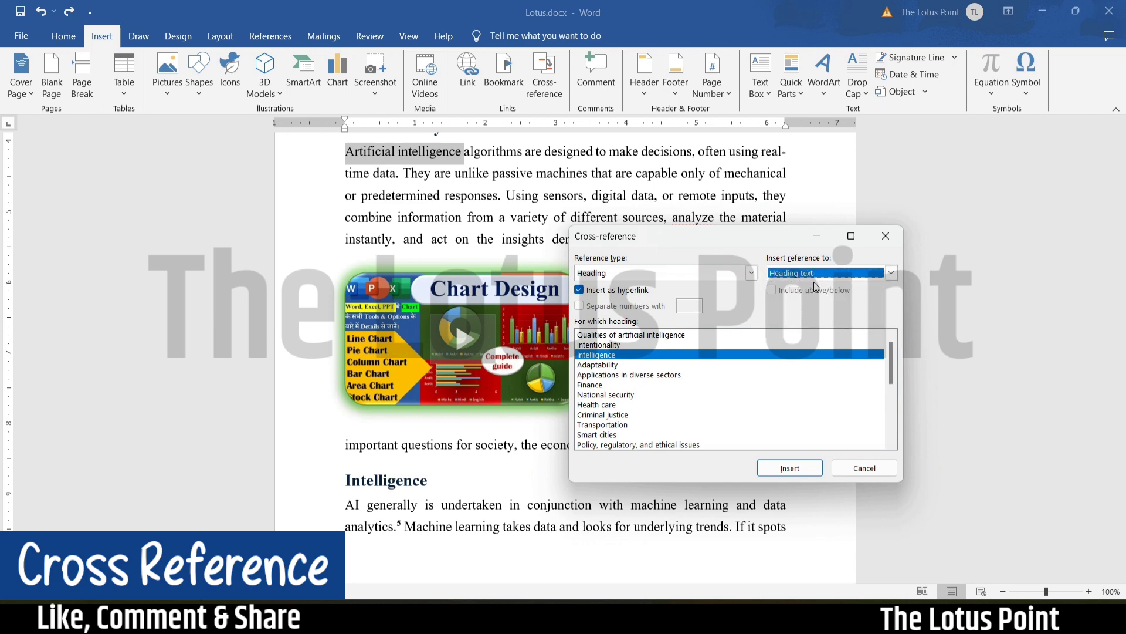
{"action": "left_click", "coordinate": [790, 468]}
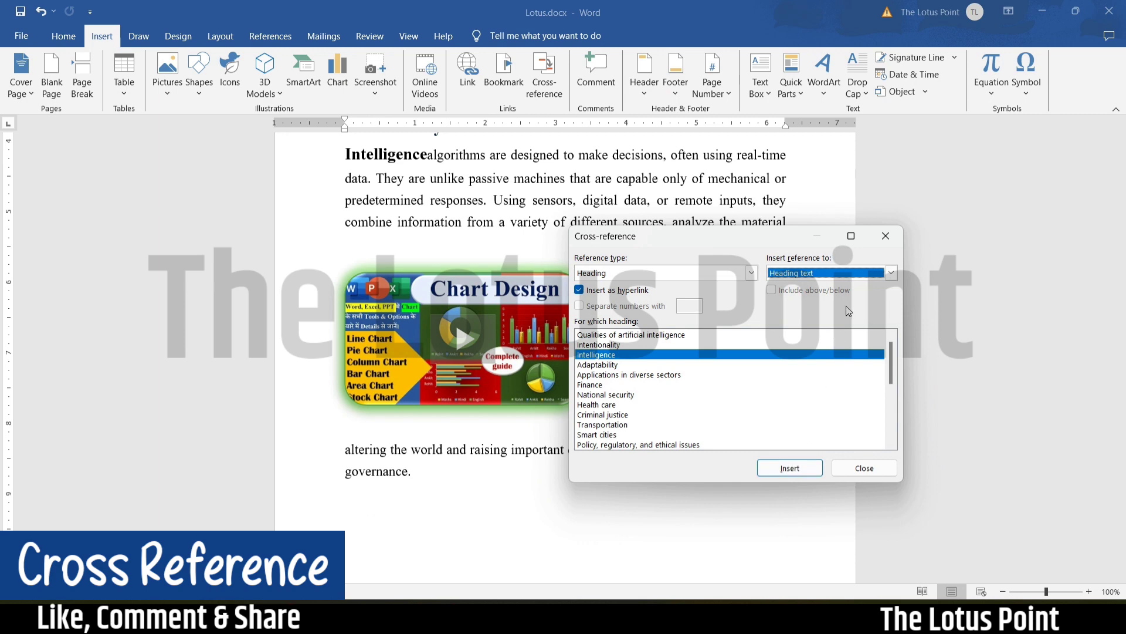
{"action": "left_click", "coordinate": [901, 289]}
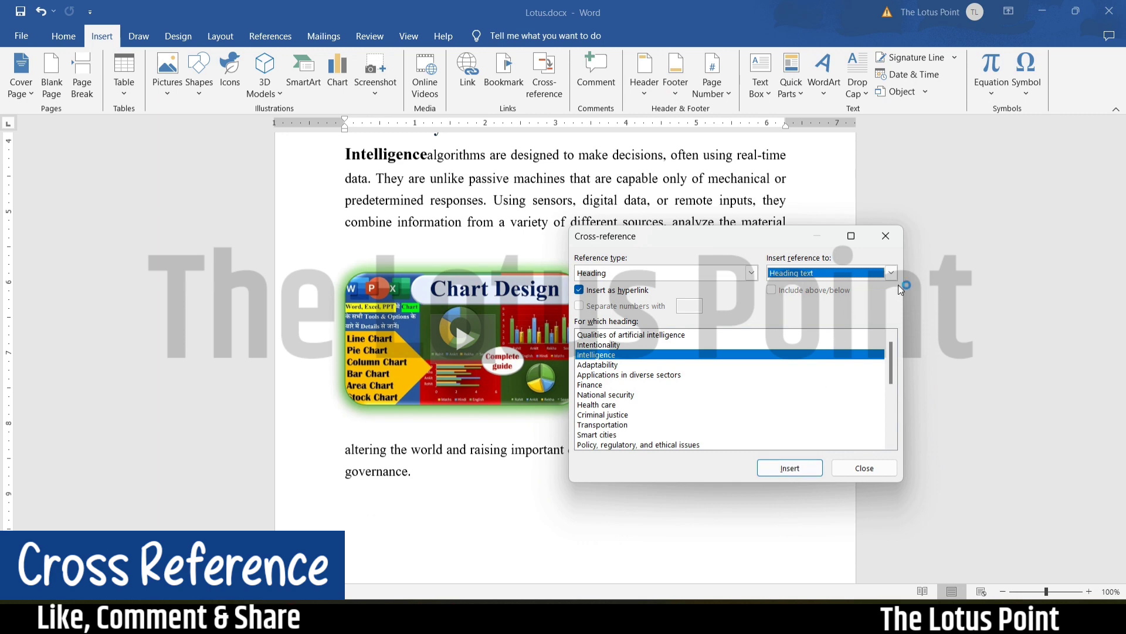
{"action": "left_click", "coordinate": [886, 236]}
{"action": "scroll", "coordinate": [1124, 146], "scroll_direction": "up", "scroll_amount": 1}
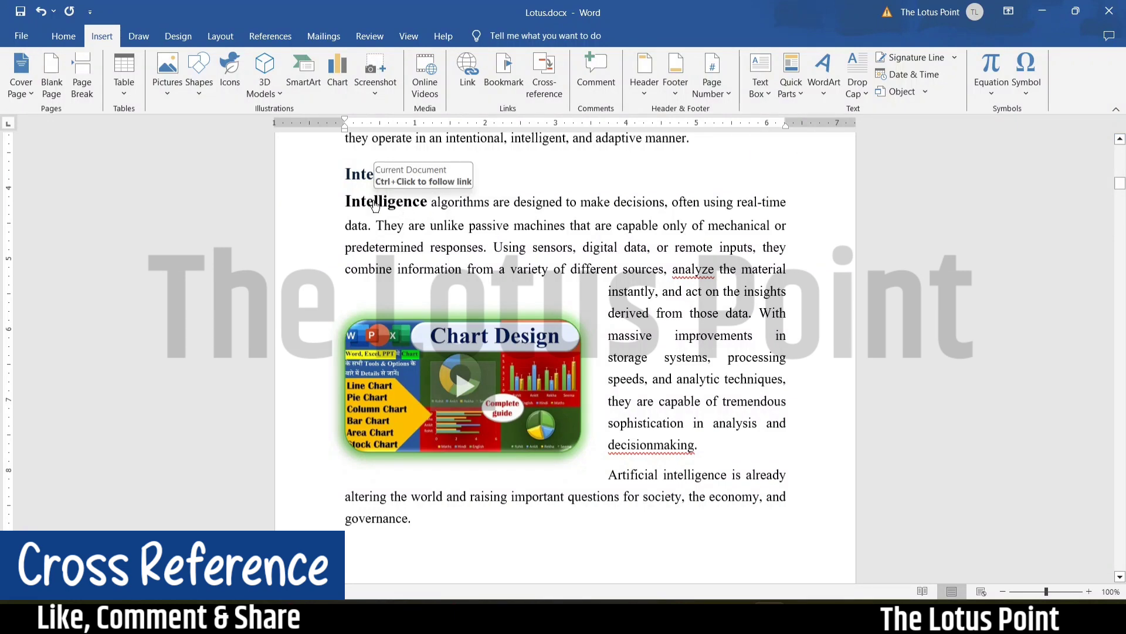
Step: Follow the Intelligence link and type '(' after 'unstructured data.'
{"action": "left_click", "coordinate": [375, 203], "text": "ctrl"}
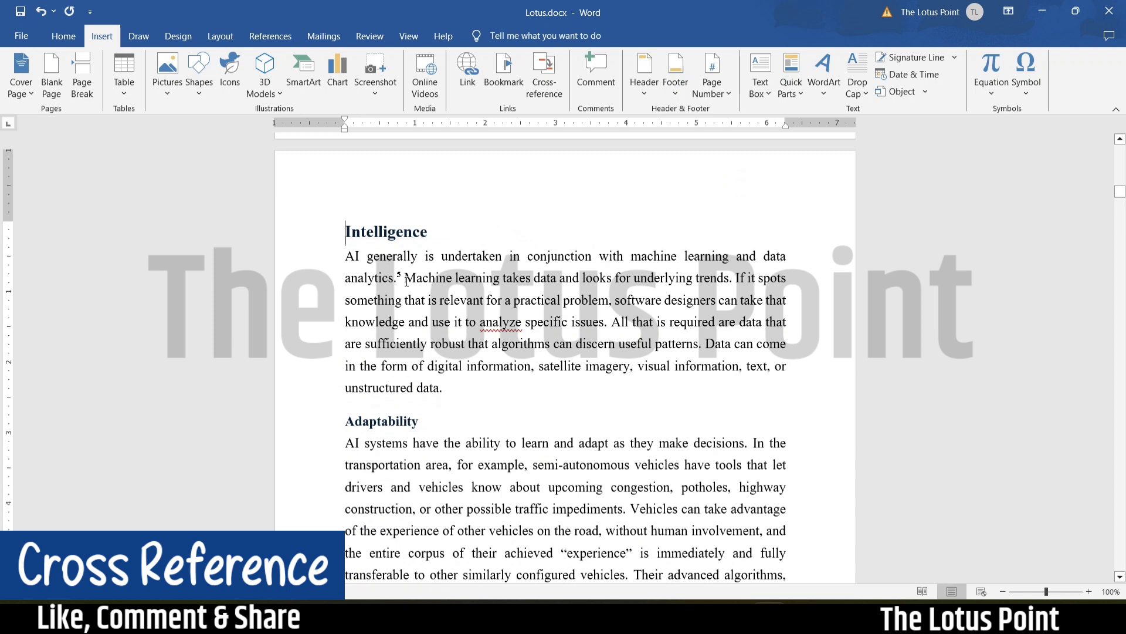
{"action": "left_click", "coordinate": [463, 390]}
{"action": "type", "text": "("}
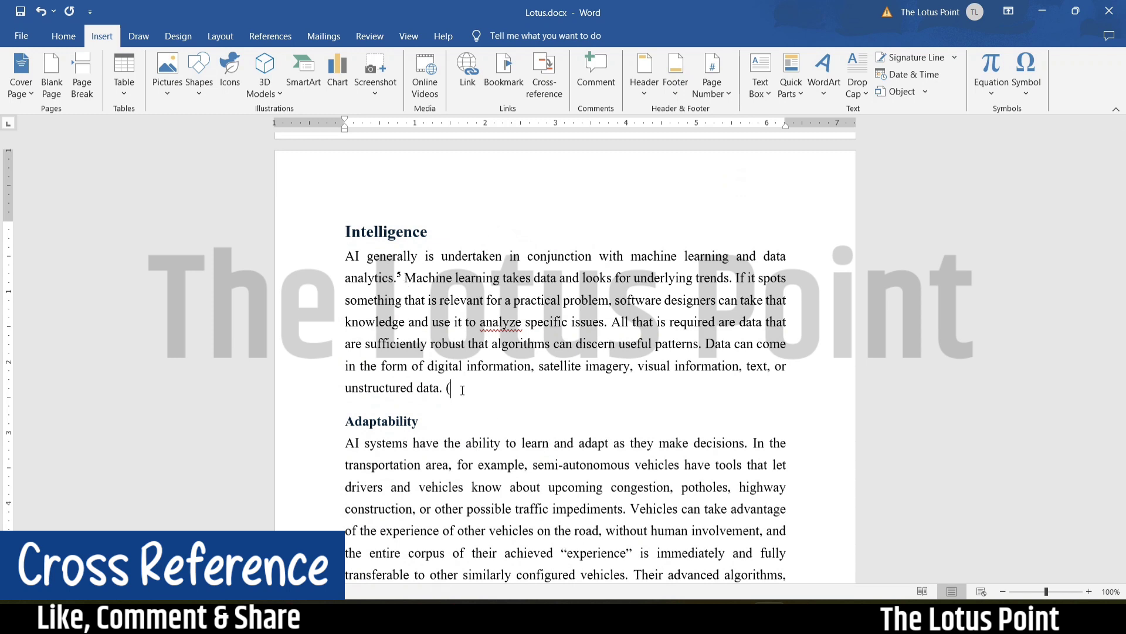
Step: Insert the 'Qualities of artificial intelligence' cross-reference and close it with ')'
{"action": "left_click", "coordinate": [544, 79]}
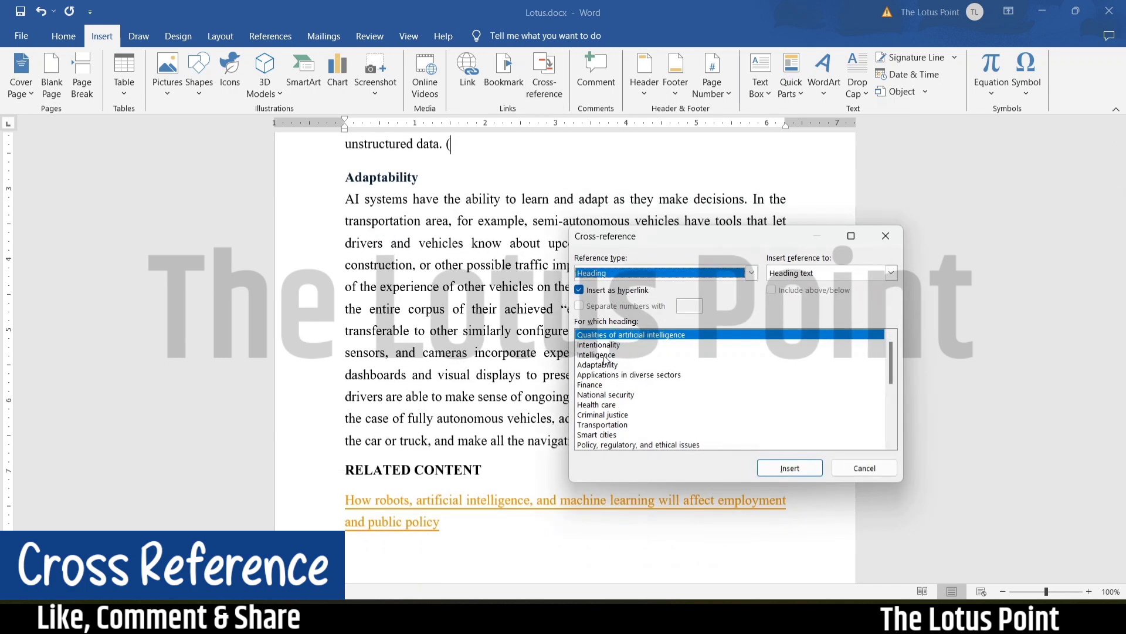
{"action": "left_click", "coordinate": [594, 336]}
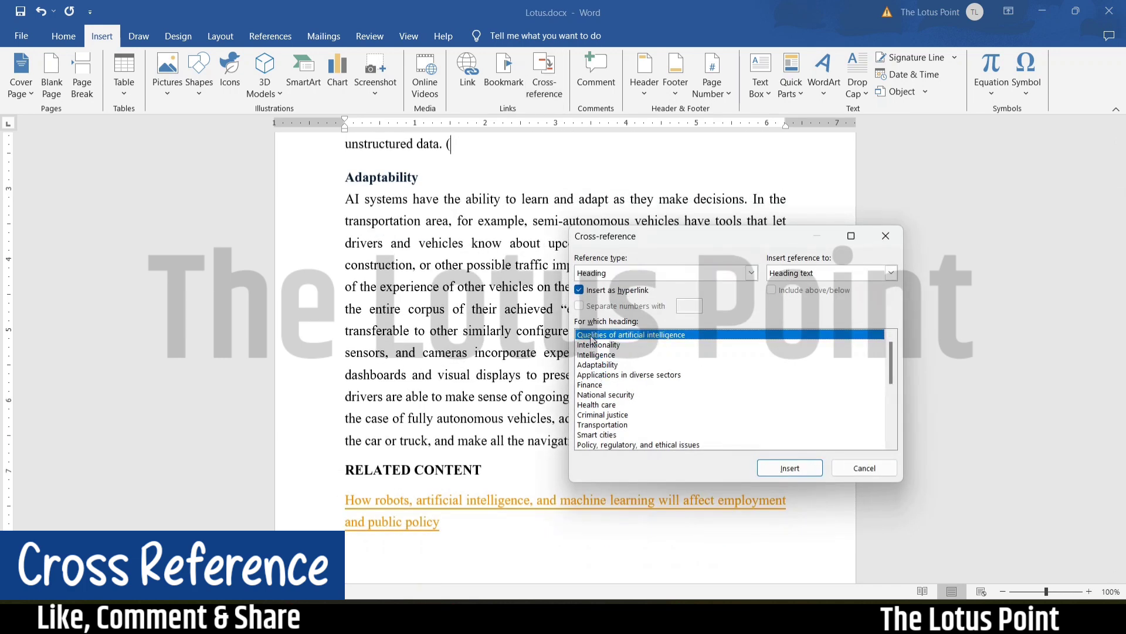
{"action": "left_click", "coordinate": [789, 469]}
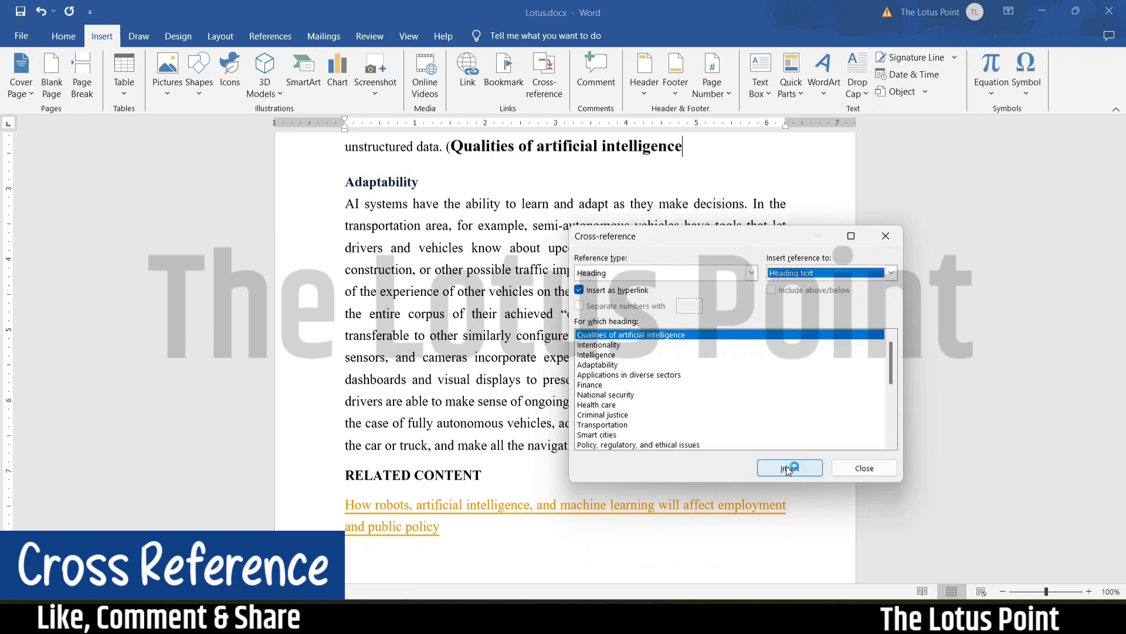
{"action": "left_click", "coordinate": [886, 235]}
{"action": "type", "text": ")"}
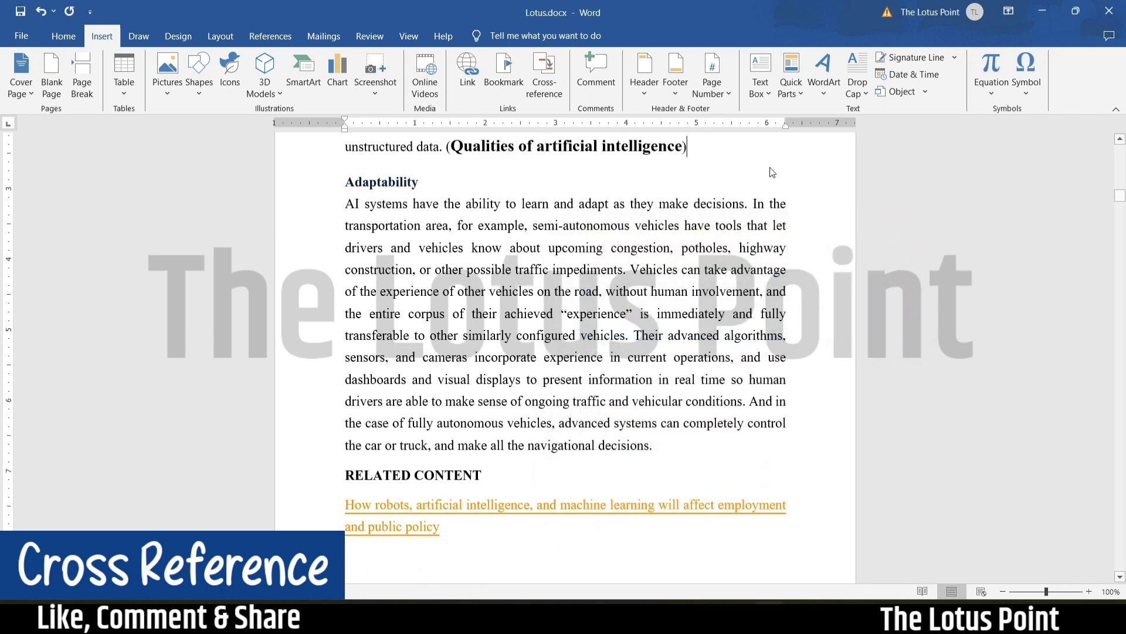
{"action": "scroll", "coordinate": [593, 308], "scroll_direction": "up", "scroll_amount": 3}
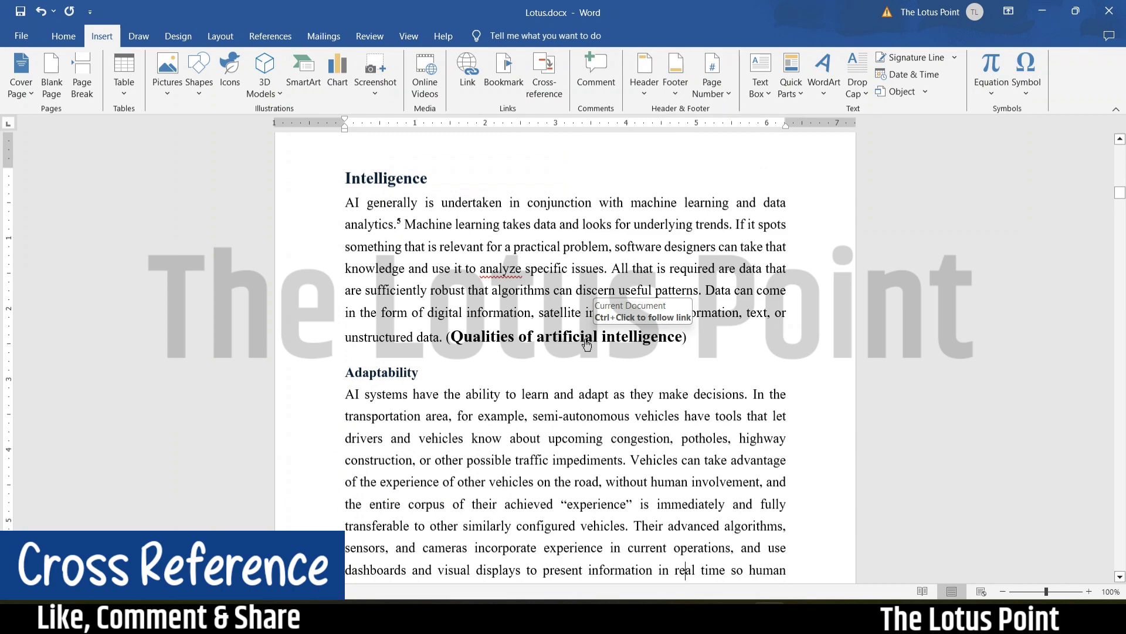
Step: Follow the '(Qualities of artificial intelligence)' link to its heading under CHAPTER 1
{"action": "left_click", "coordinate": [587, 345], "text": "ctrl"}
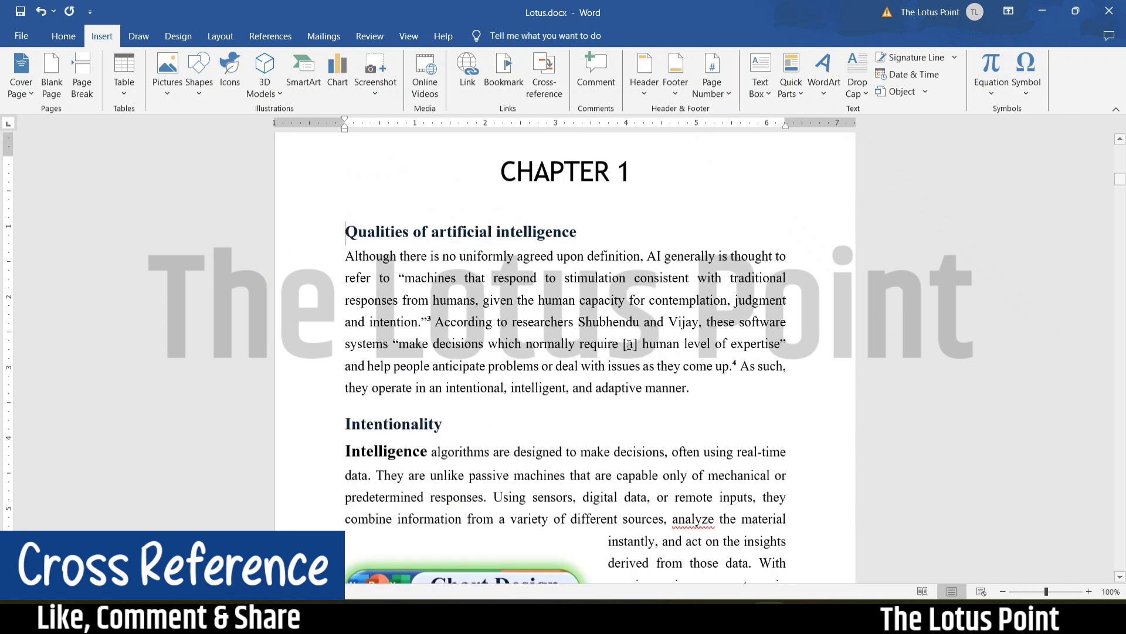